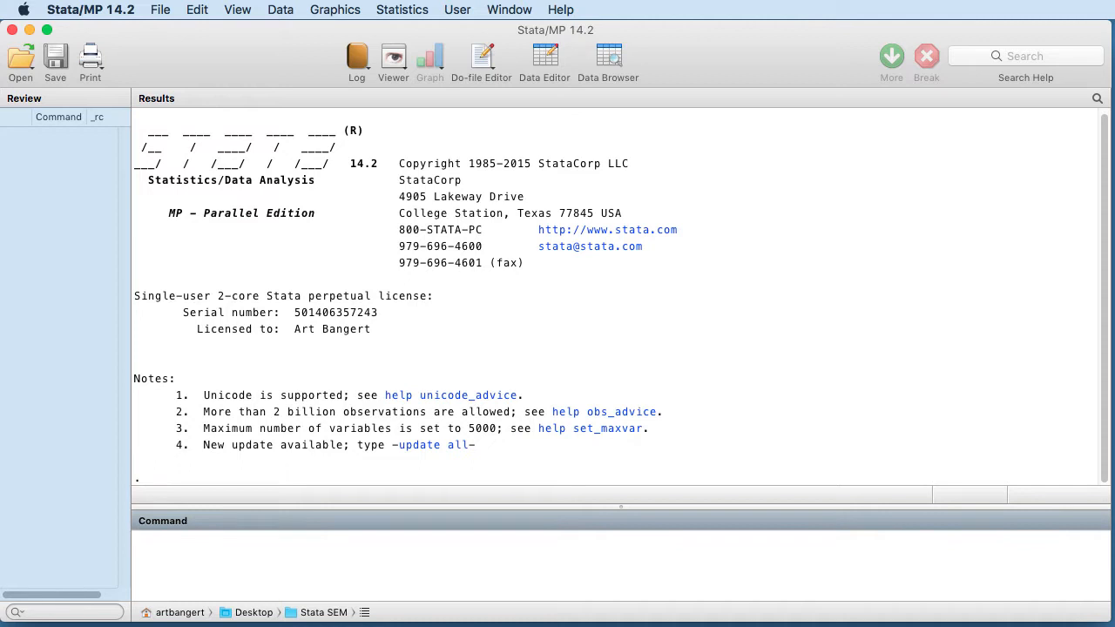
# Open the Book II.dta dataset from the Desktop folder with File > Open
pyautogui.click(160, 10)
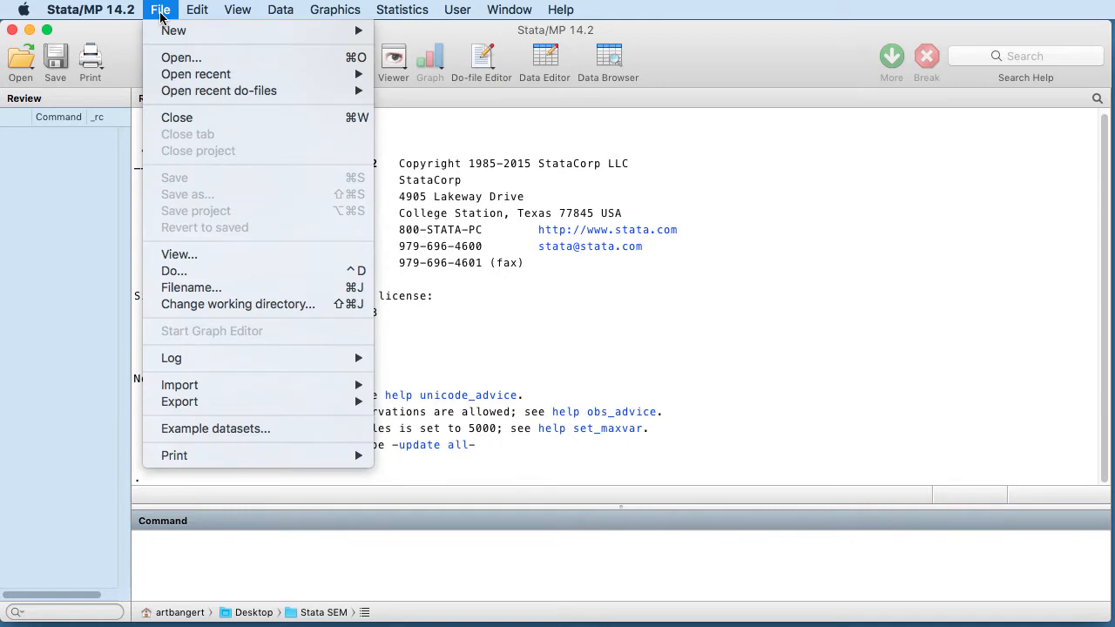
pyautogui.click(178, 61)
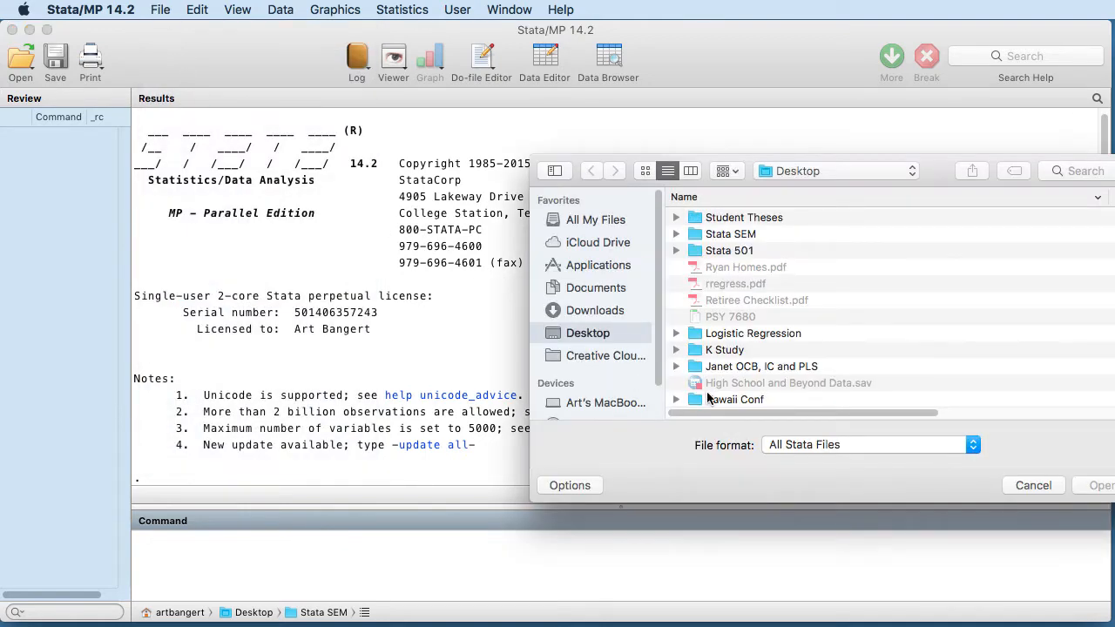
pyautogui.scroll(-5, 748, 357)
pyautogui.click(750, 399)
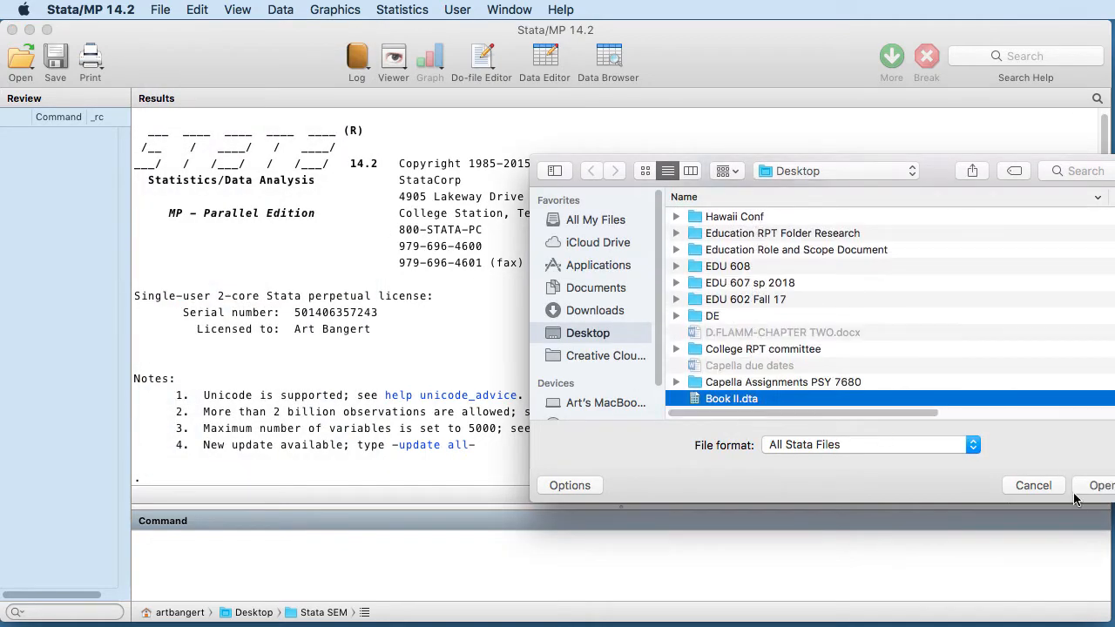
pyautogui.click(1096, 486)
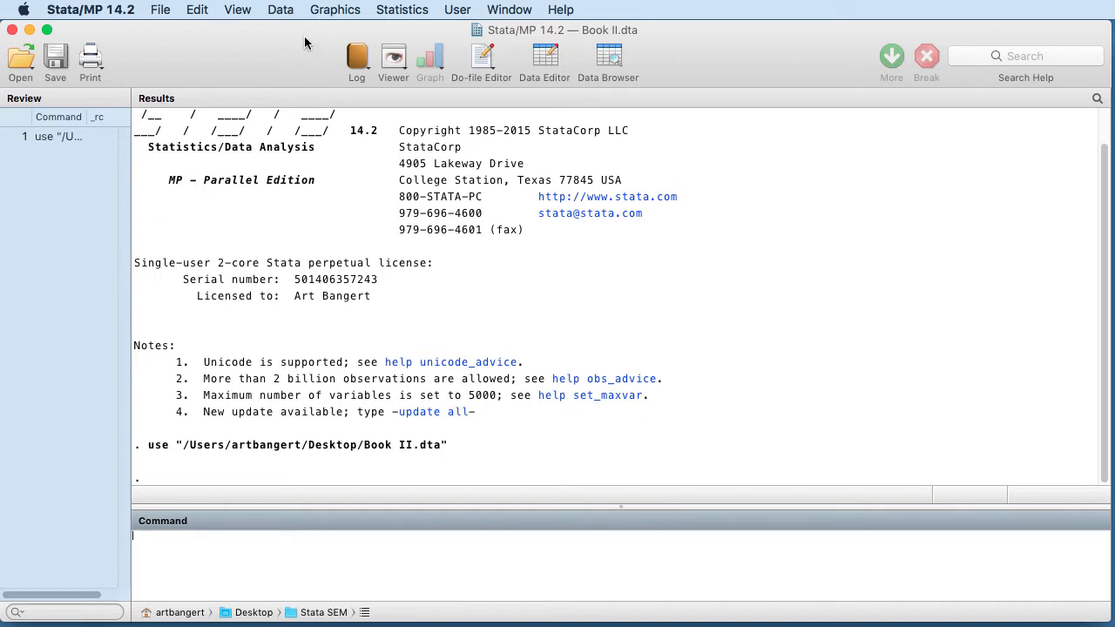
# Open the Data Browser and scroll through Book II.dta's 45 variables and 75 observations
pyautogui.click(610, 59)
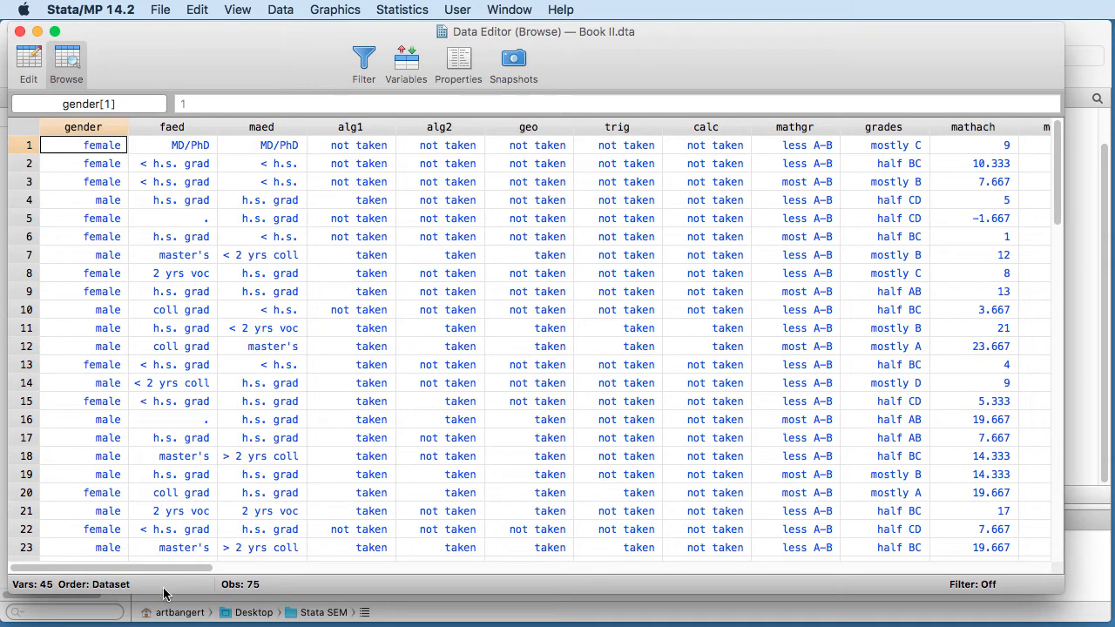
pyautogui.moveTo(195, 572); pyautogui.dragTo(324, 572)
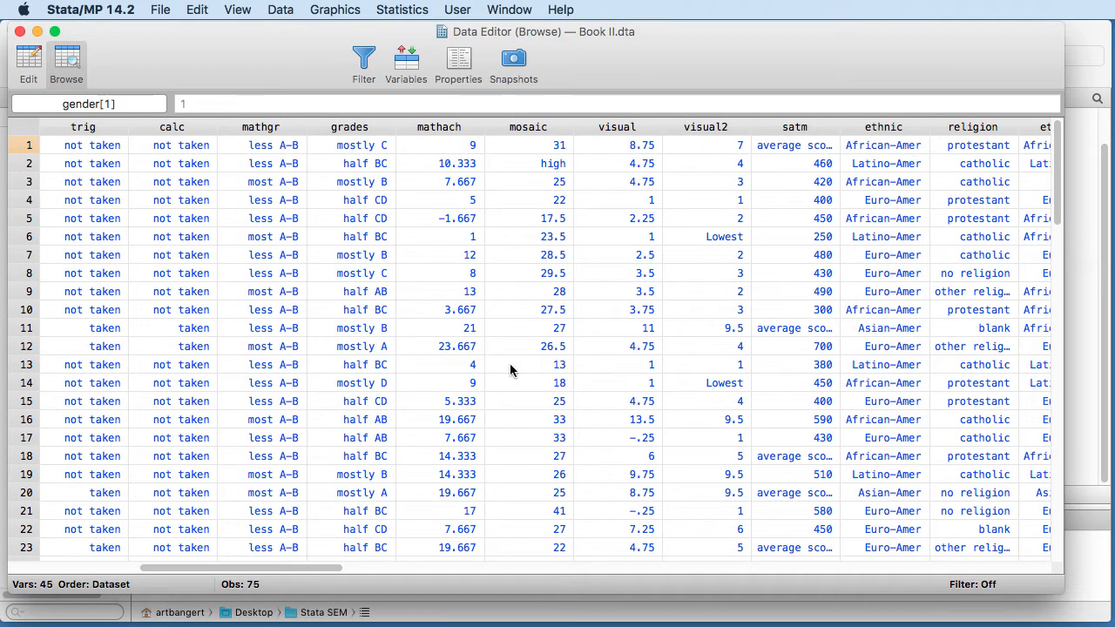
pyautogui.moveTo(231, 566); pyautogui.dragTo(726, 622)
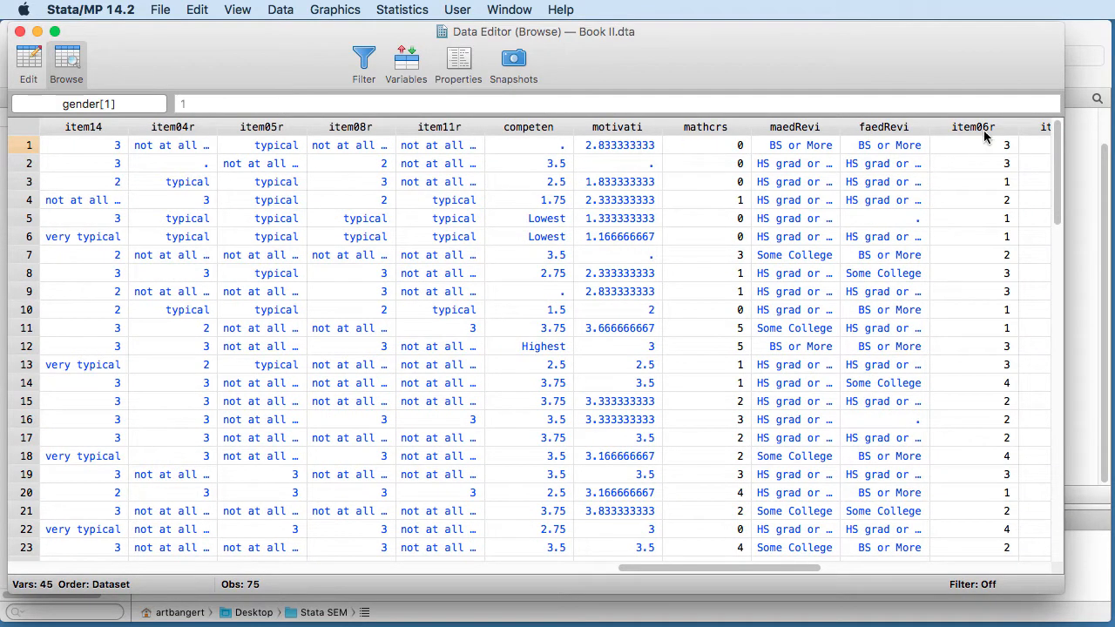
pyautogui.moveTo(734, 559); pyautogui.dragTo(893, 565)
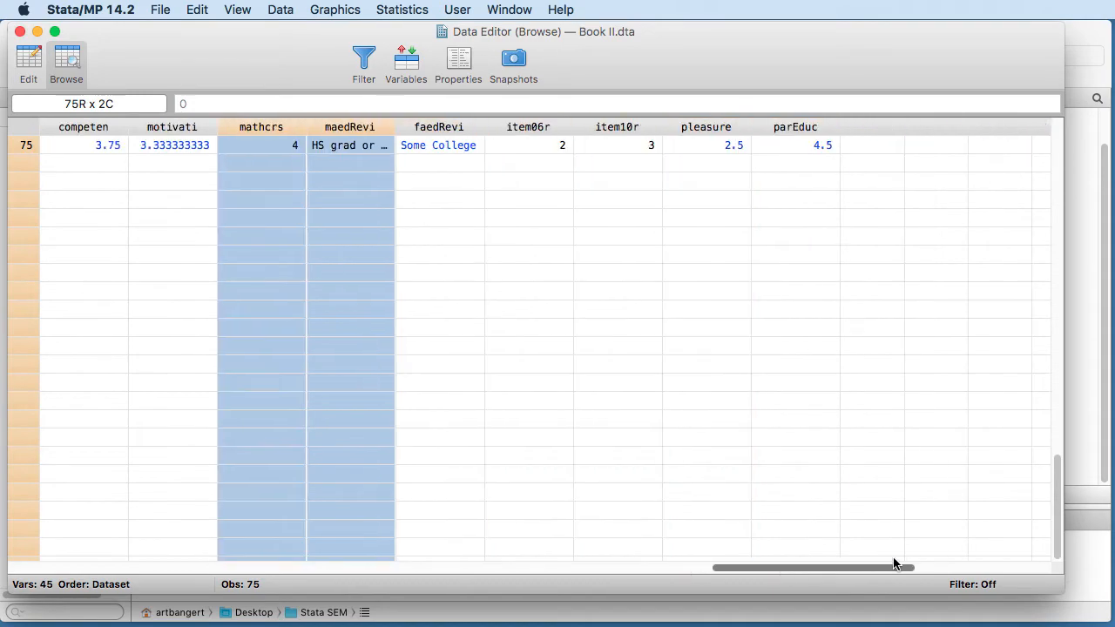
pyautogui.scroll(10, 925, 430)
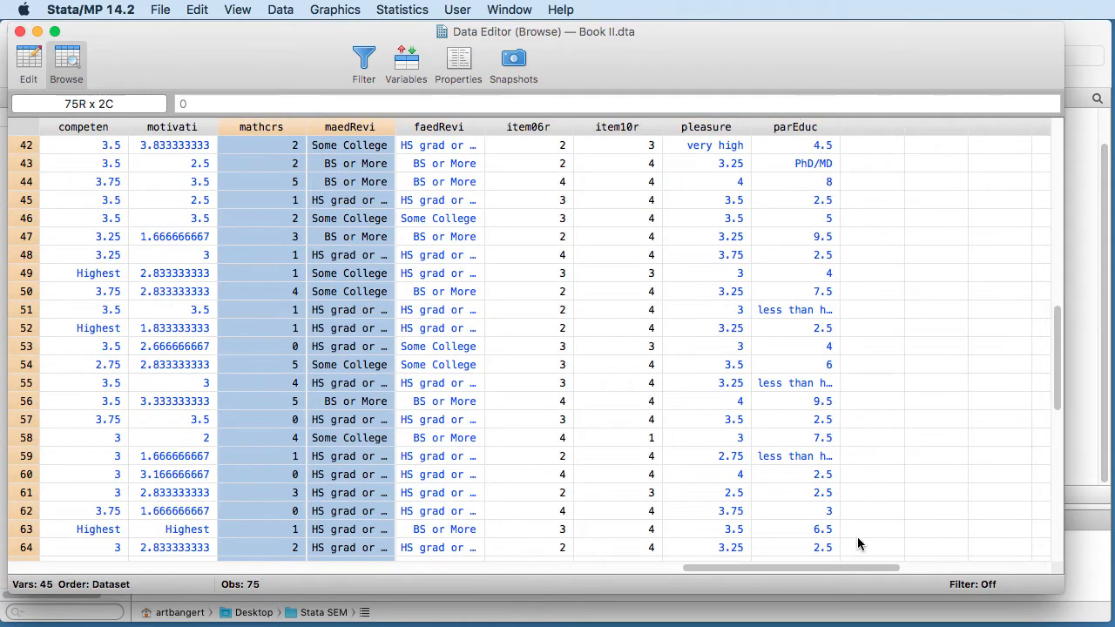
pyautogui.moveTo(1056, 360); pyautogui.dragTo(1052, 166)
pyautogui.moveTo(771, 571); pyautogui.dragTo(114, 570)
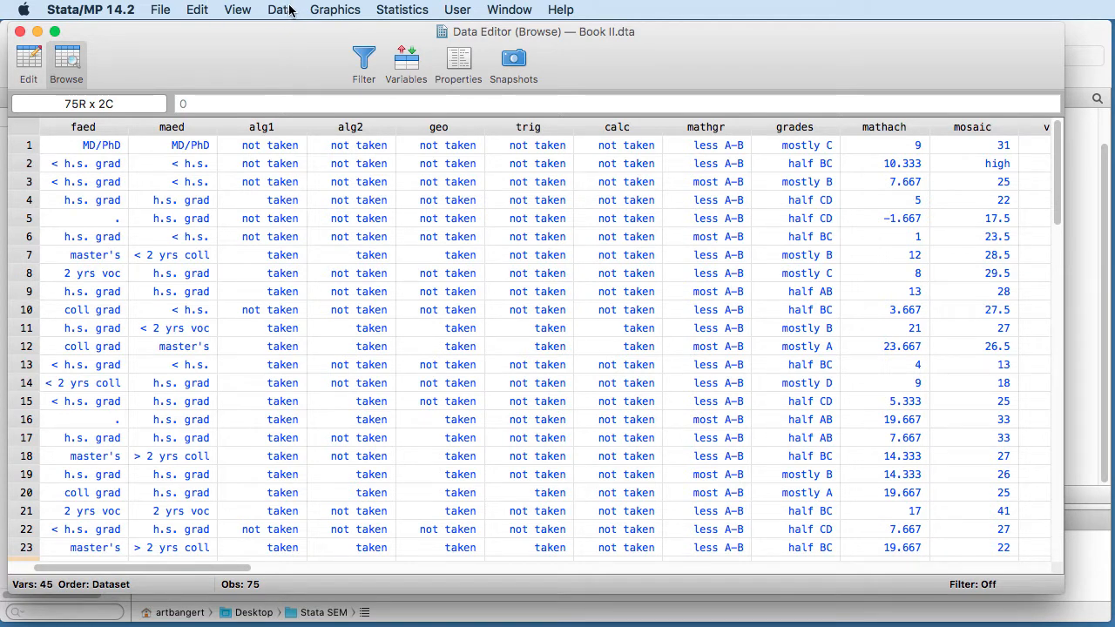
# Start a scatterplot matrix with mathach and motivati as its first variables
pyautogui.click(328, 12)
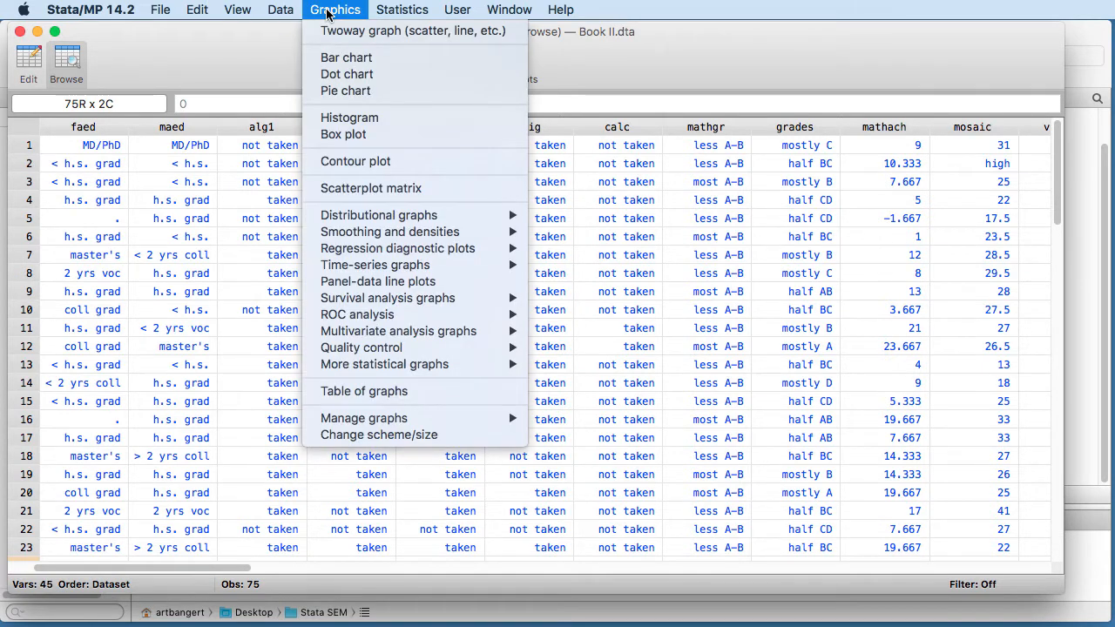
pyautogui.click(353, 190)
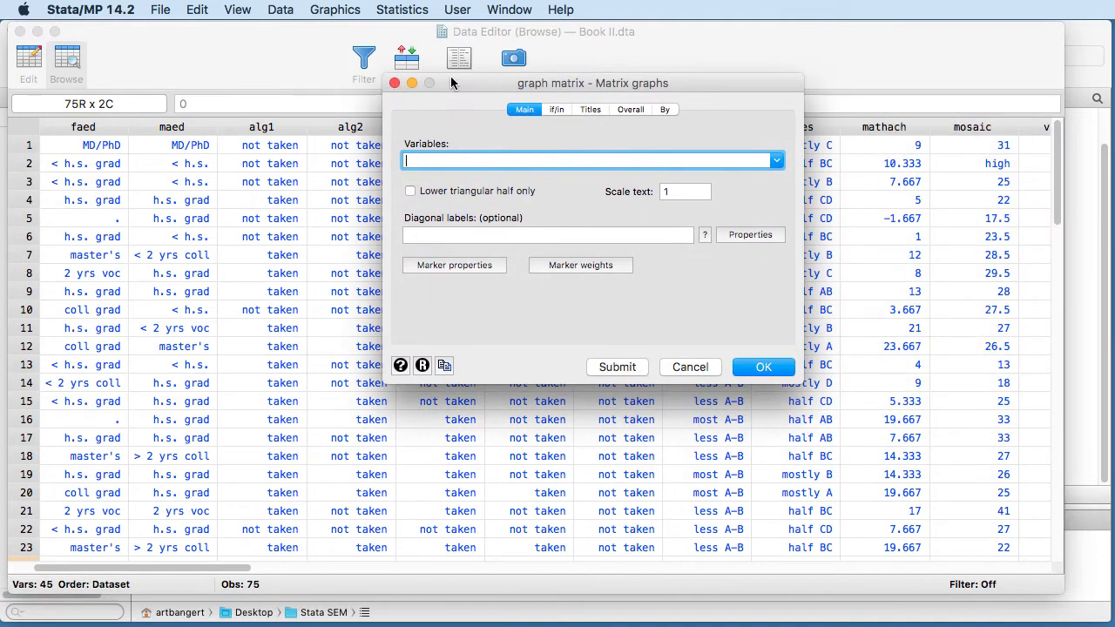
pyautogui.click(778, 163)
pyautogui.scroll(-5, 559, 190)
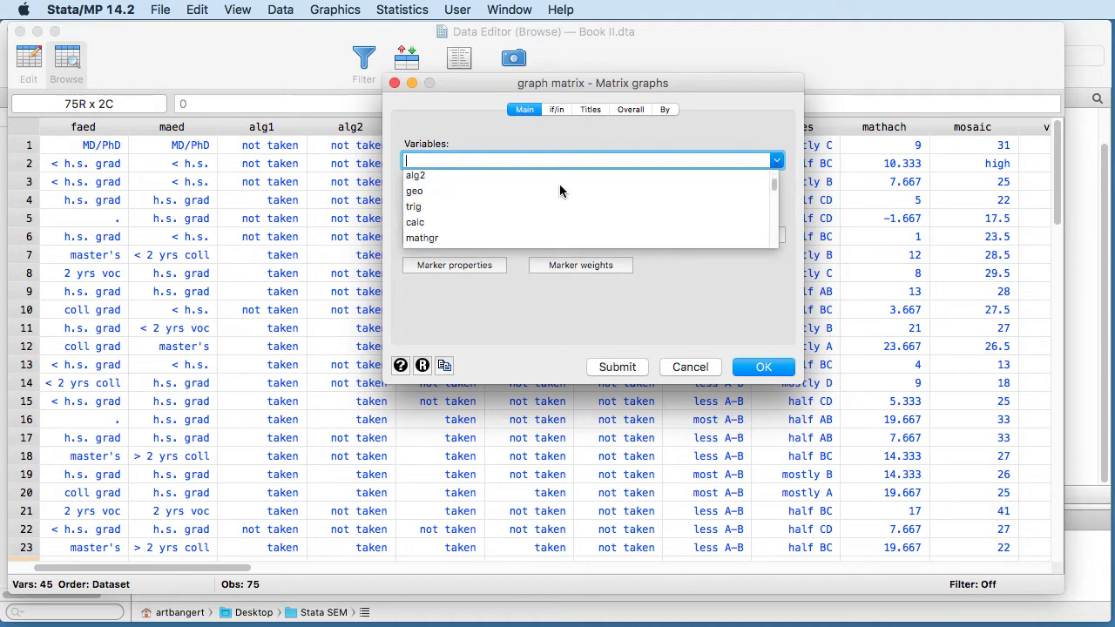
pyautogui.click(435, 233)
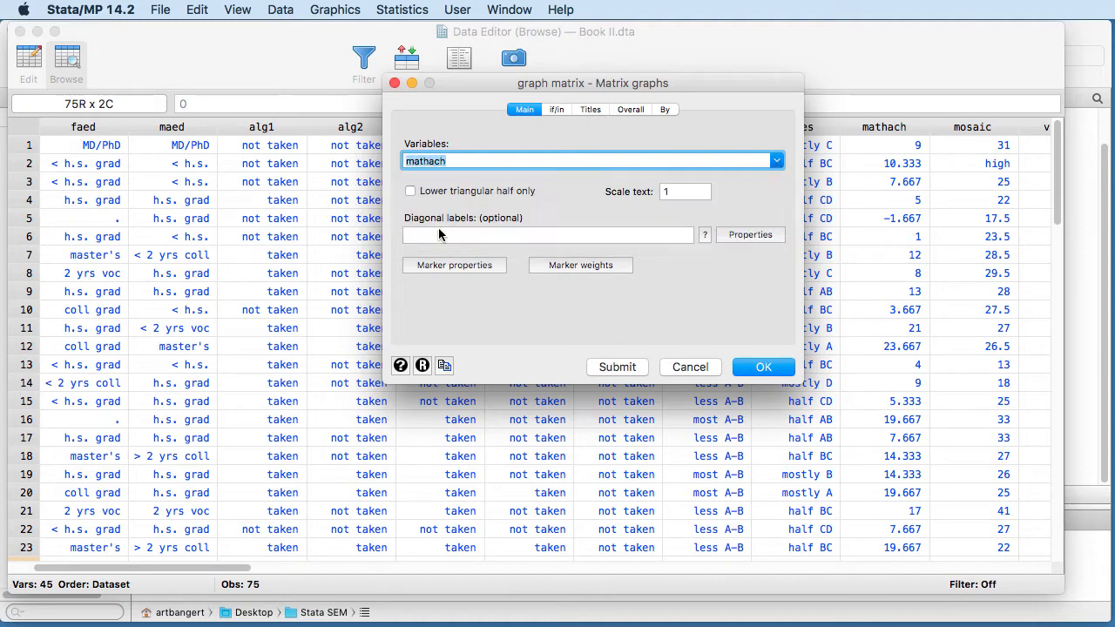
pyautogui.click(777, 165)
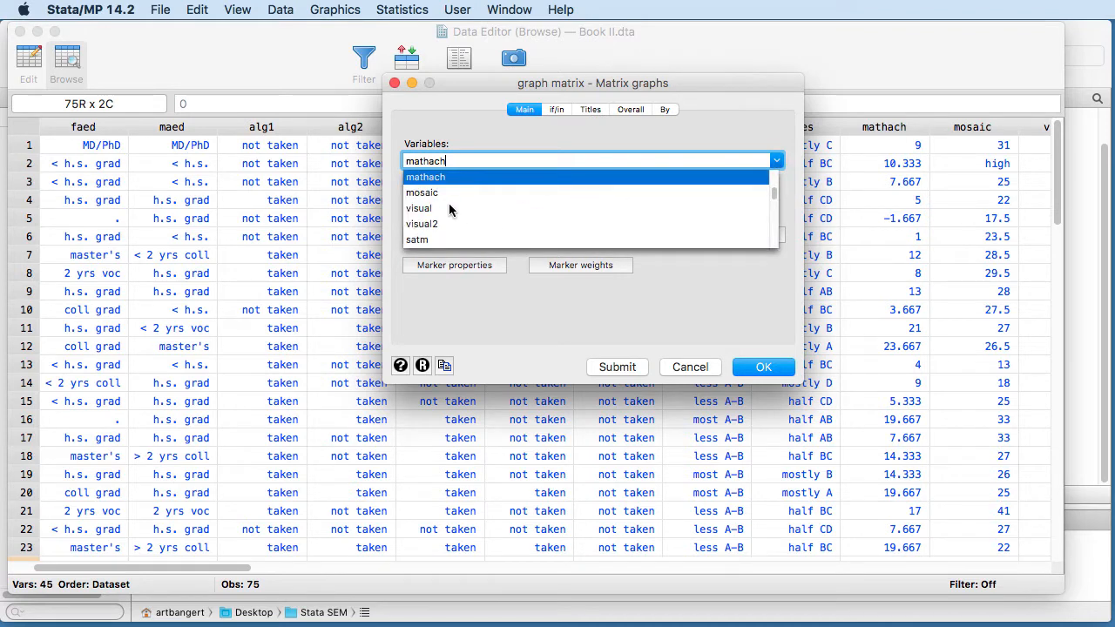
pyautogui.scroll(-10, 456, 206)
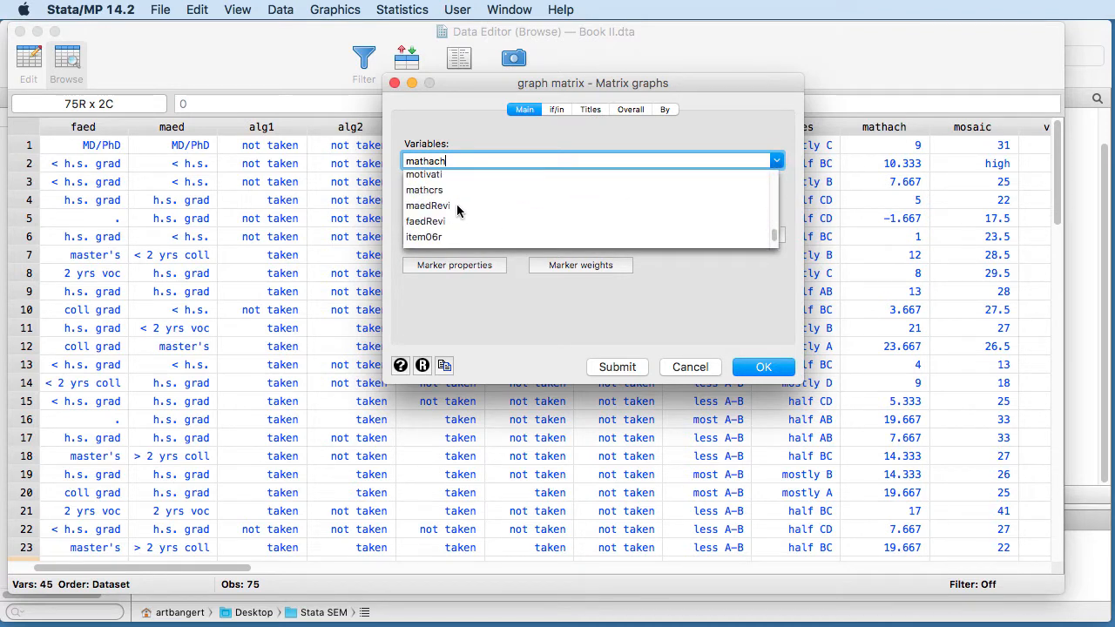
pyautogui.scroll(-3, 456, 210)
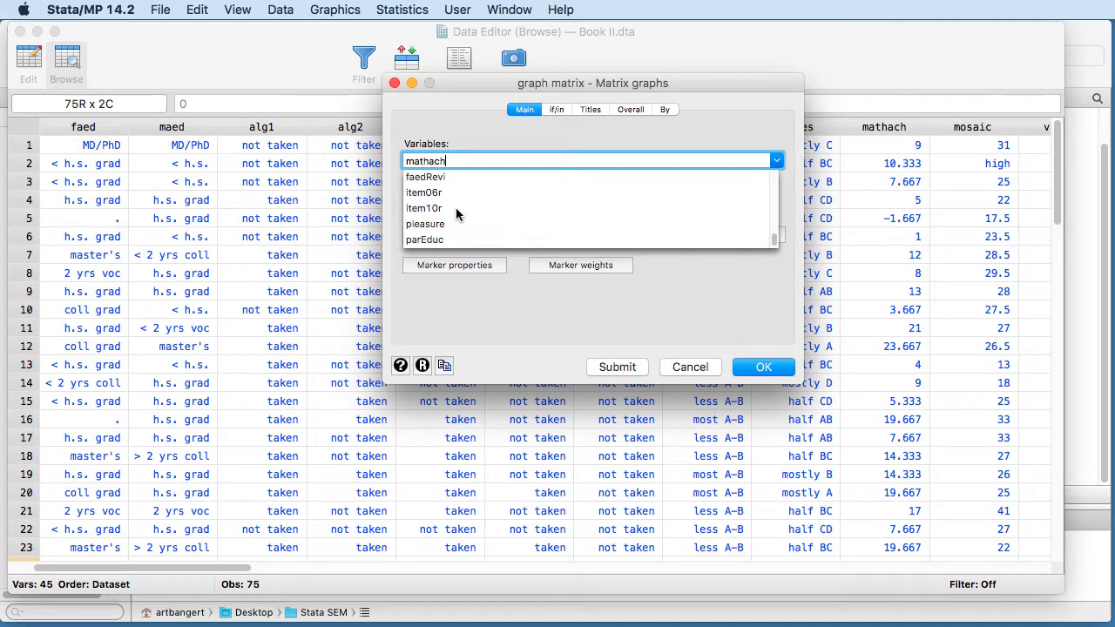
pyautogui.scroll(5, 456, 214)
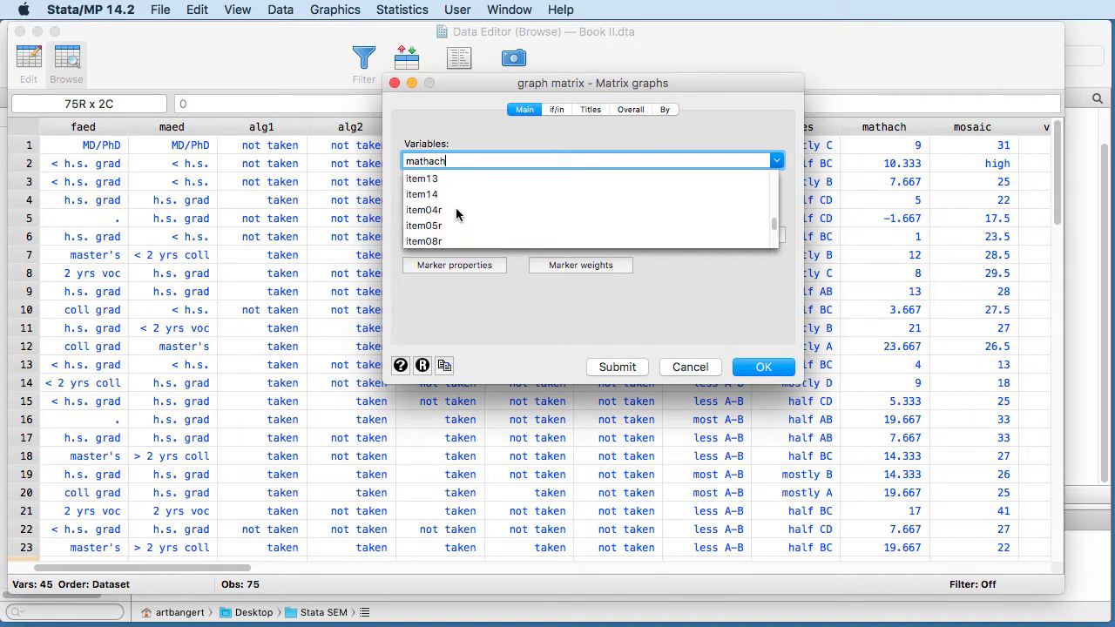
pyautogui.scroll(3, 456, 213)
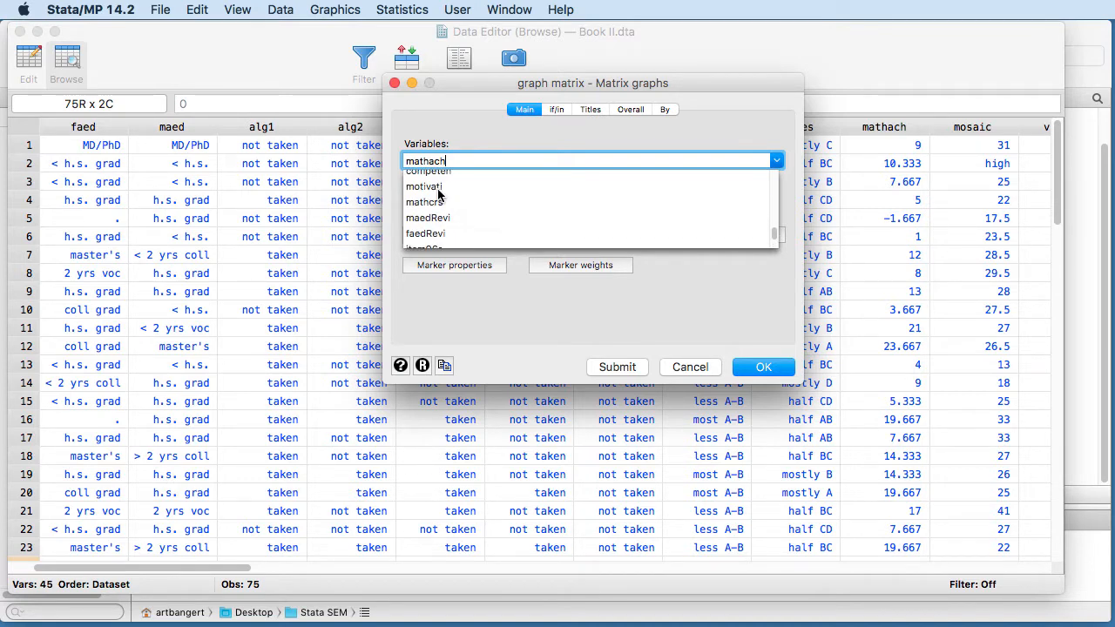
pyautogui.click(438, 193)
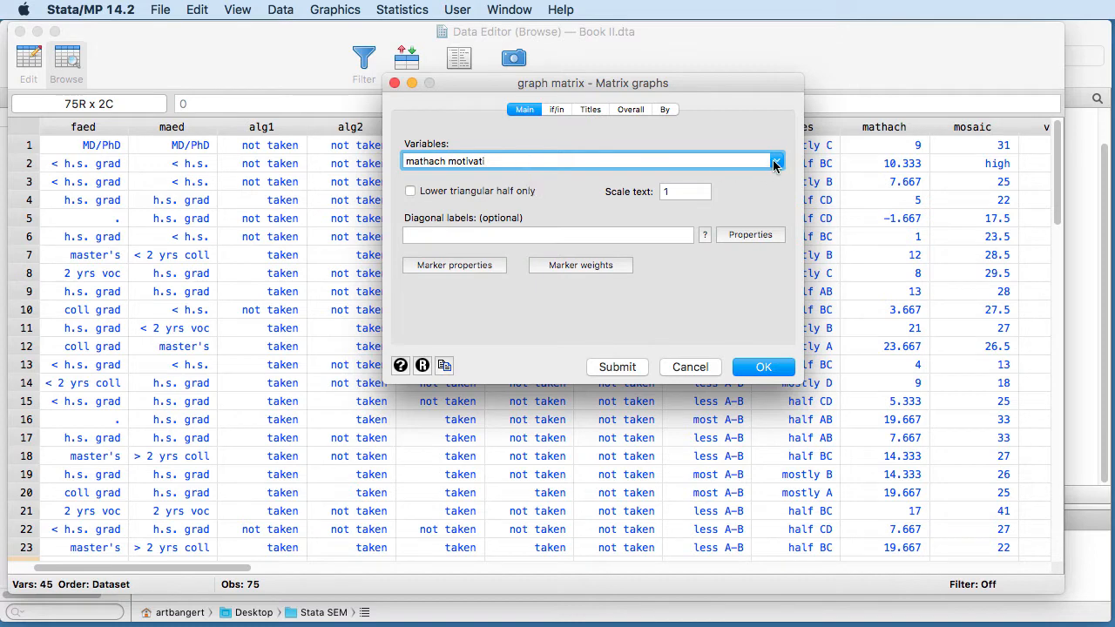
# Add grades, parEduc and gender to the matrix variables and draw the plot
pyautogui.click(775, 160)
pyautogui.scroll(10, 462, 212)
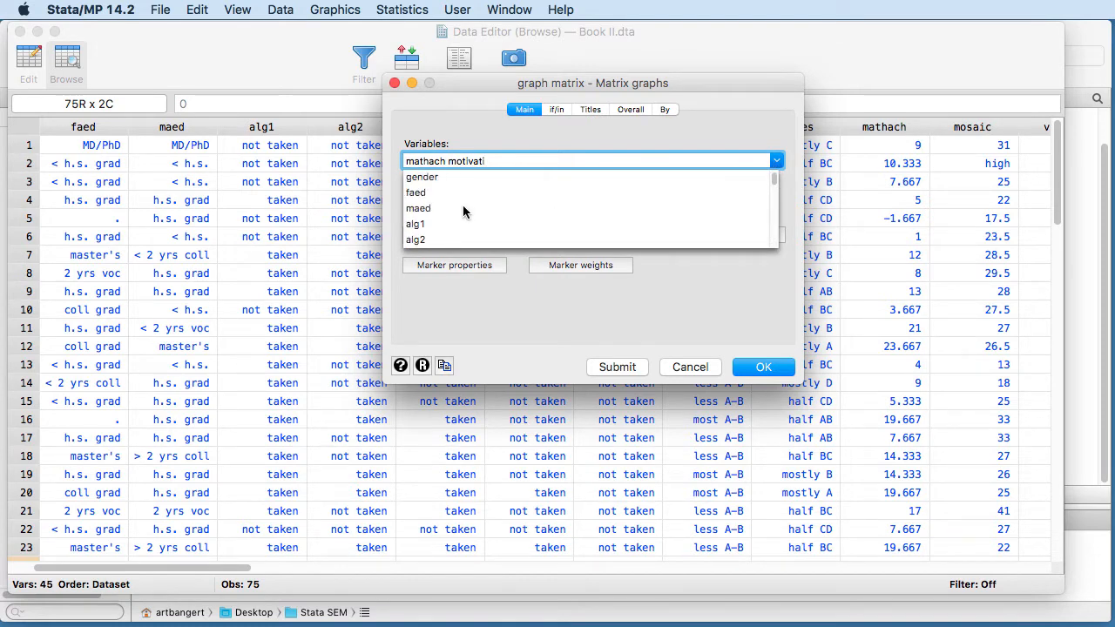
pyautogui.scroll(-5, 458, 212)
pyautogui.scroll(-2, 455, 206)
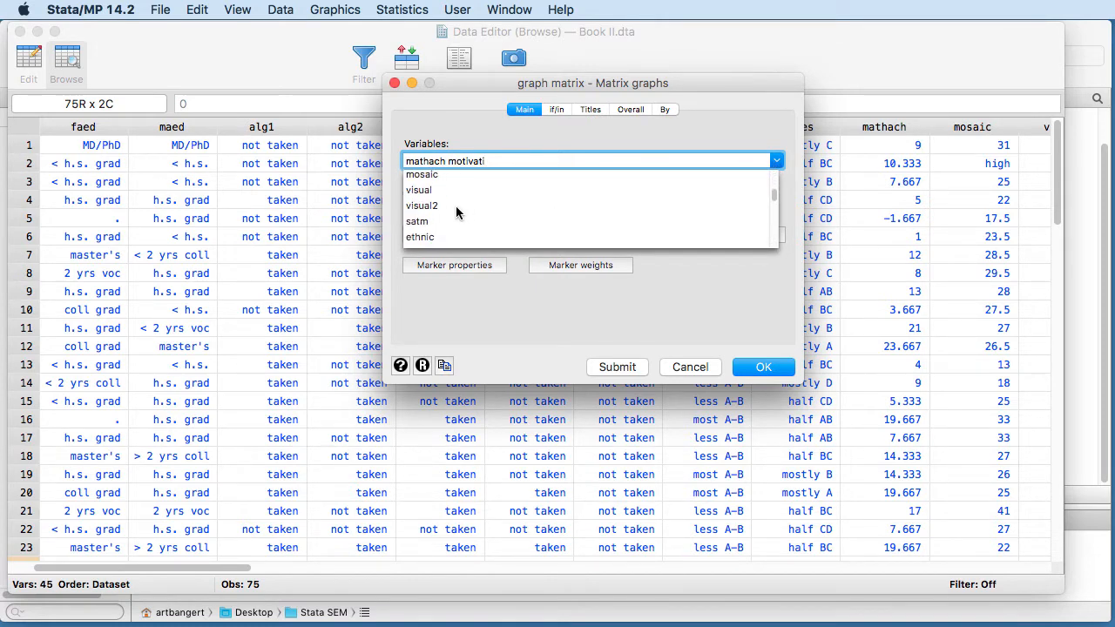
pyautogui.scroll(3, 448, 202)
pyautogui.click(440, 192)
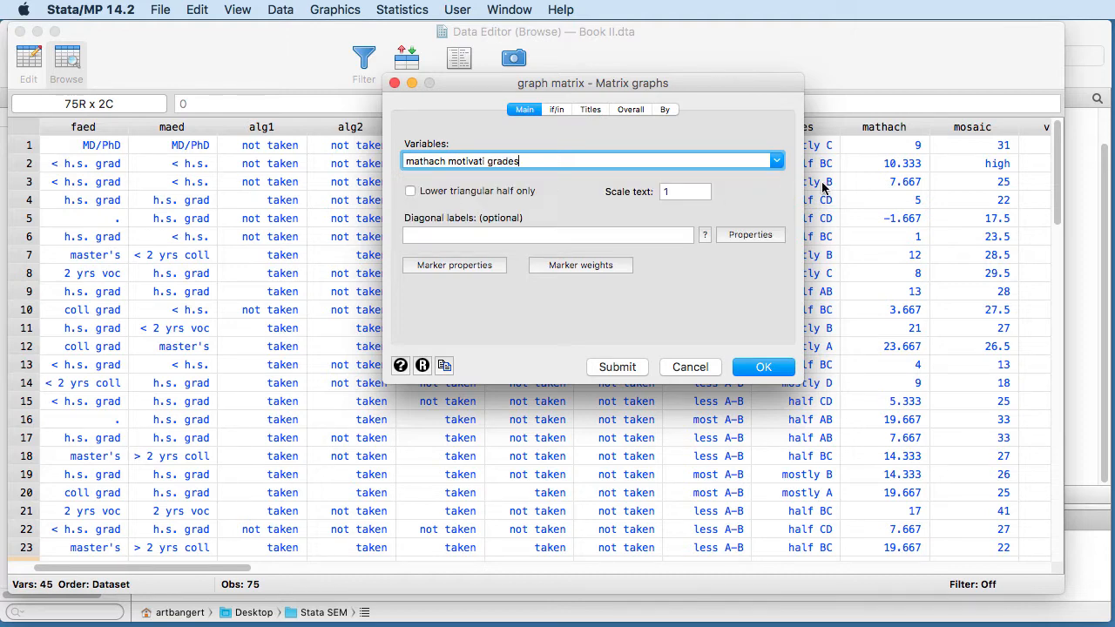
pyautogui.click(774, 161)
pyautogui.scroll(-10, 497, 208)
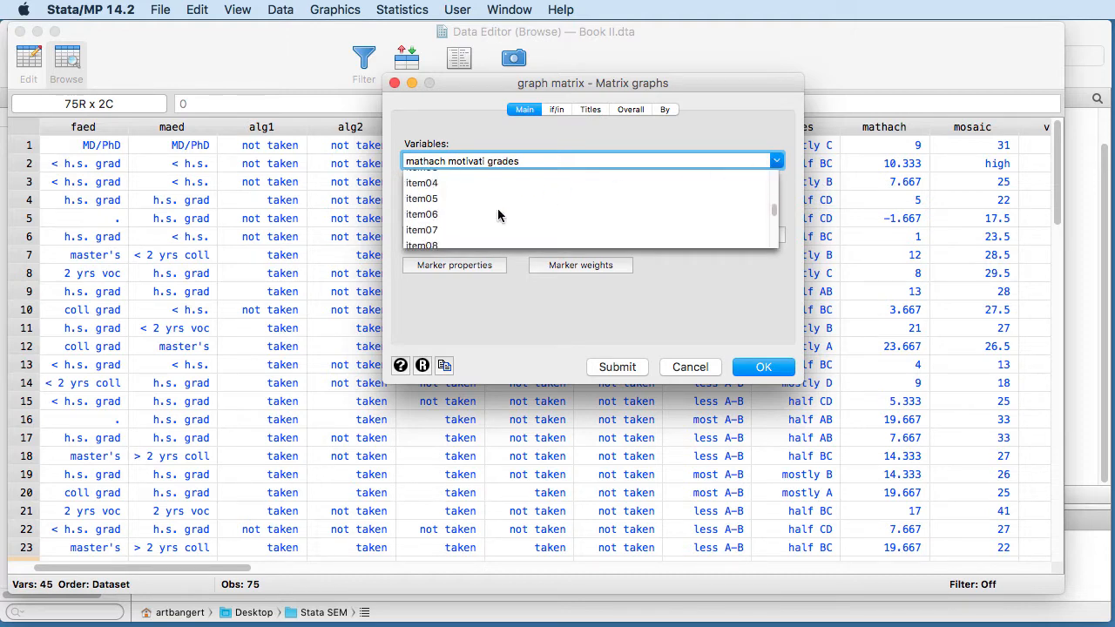
pyautogui.click(435, 239)
pyautogui.click(777, 162)
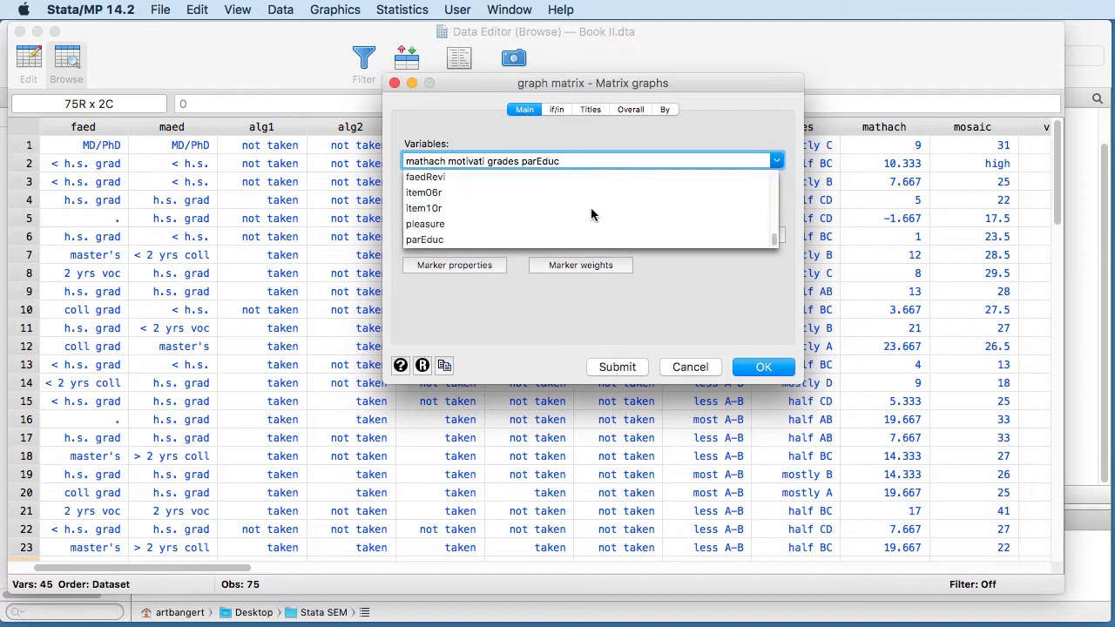
pyautogui.scroll(10, 583, 215)
pyautogui.scroll(1, 443, 197)
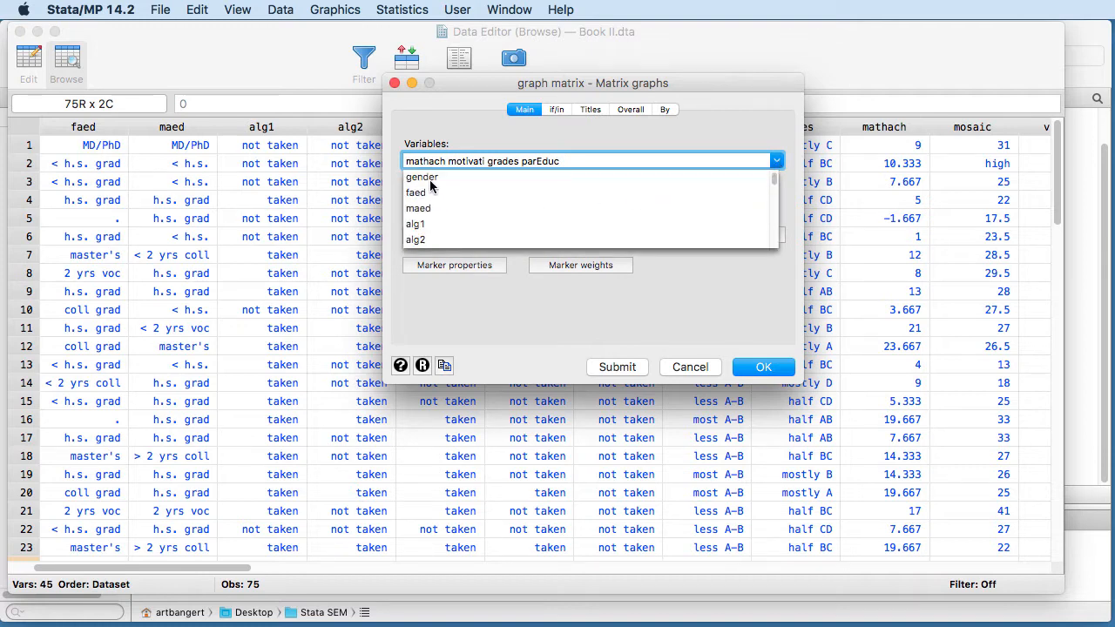
pyautogui.click(431, 169)
pyautogui.click(735, 367)
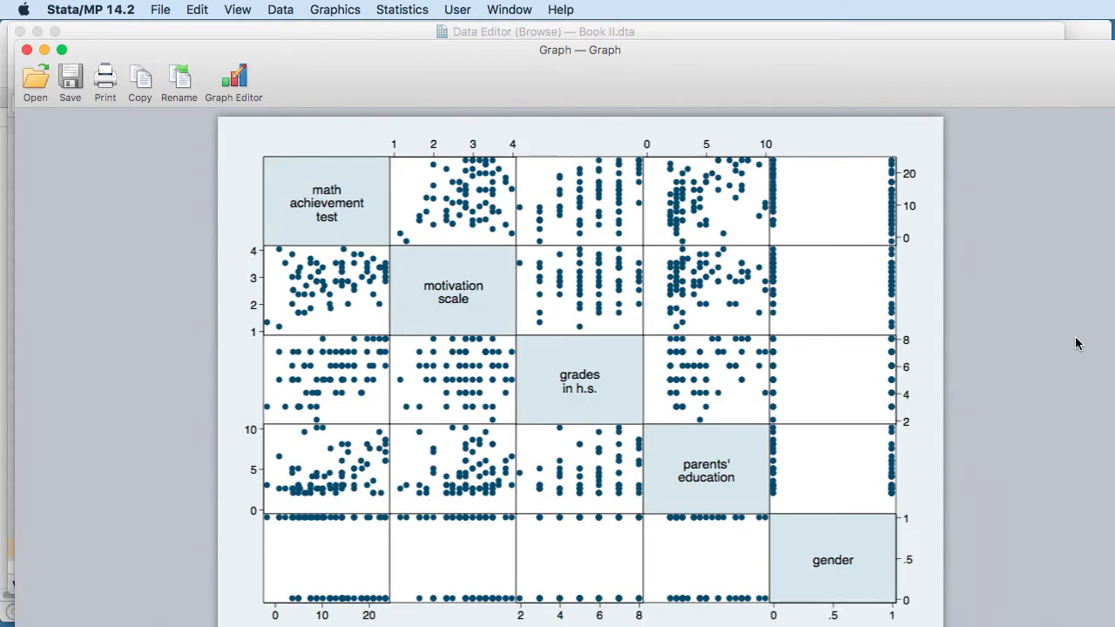
pyautogui.moveTo(589, 59); pyautogui.dragTo(575, 42)
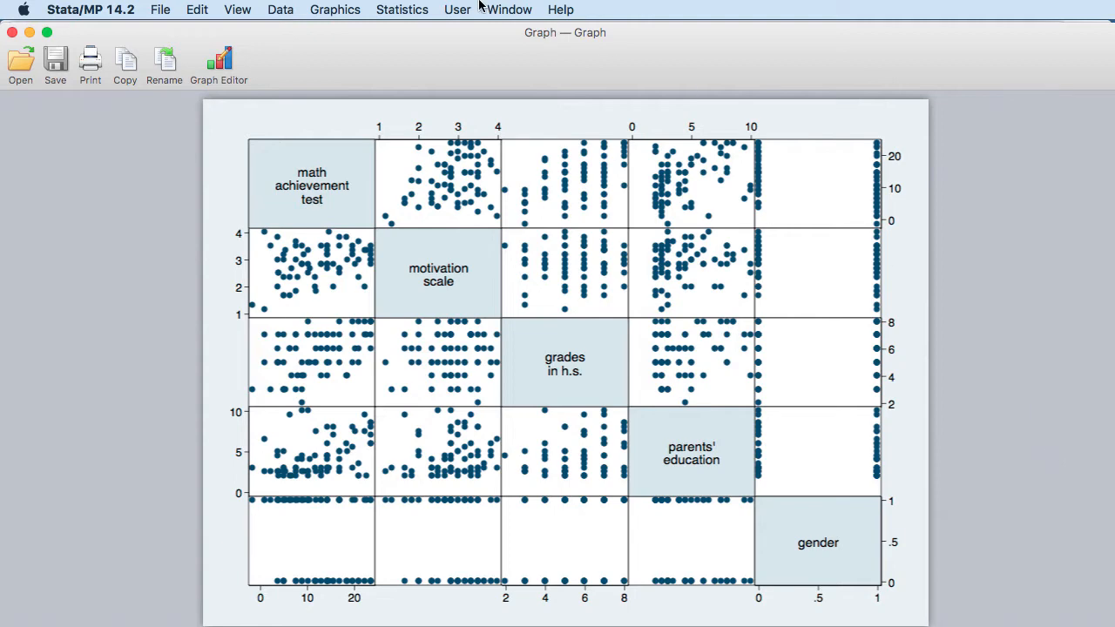
# Start a pairwise correlations analysis with mathach and motivati as the first variables
pyautogui.click(383, 13)
pyautogui.moveTo(390, 31)
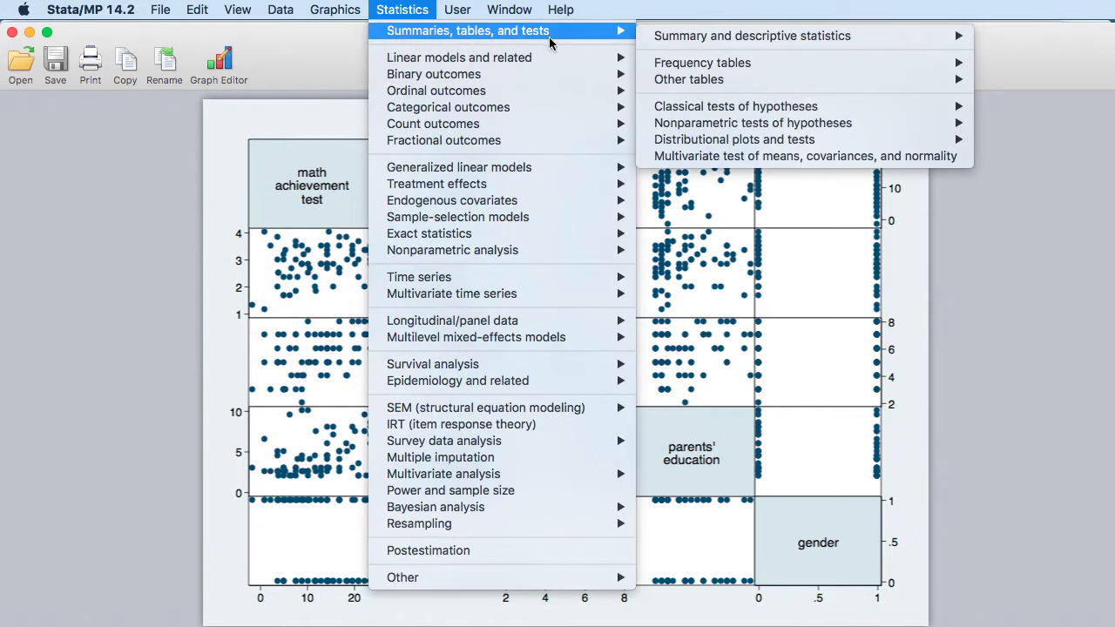
pyautogui.moveTo(668, 35)
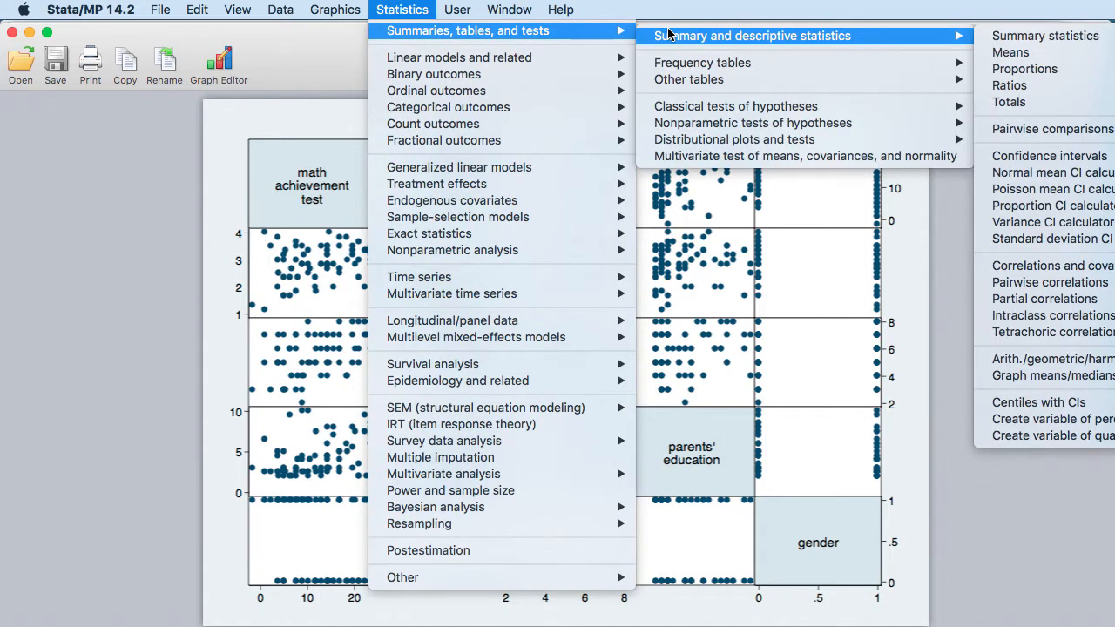
pyautogui.click(1078, 283)
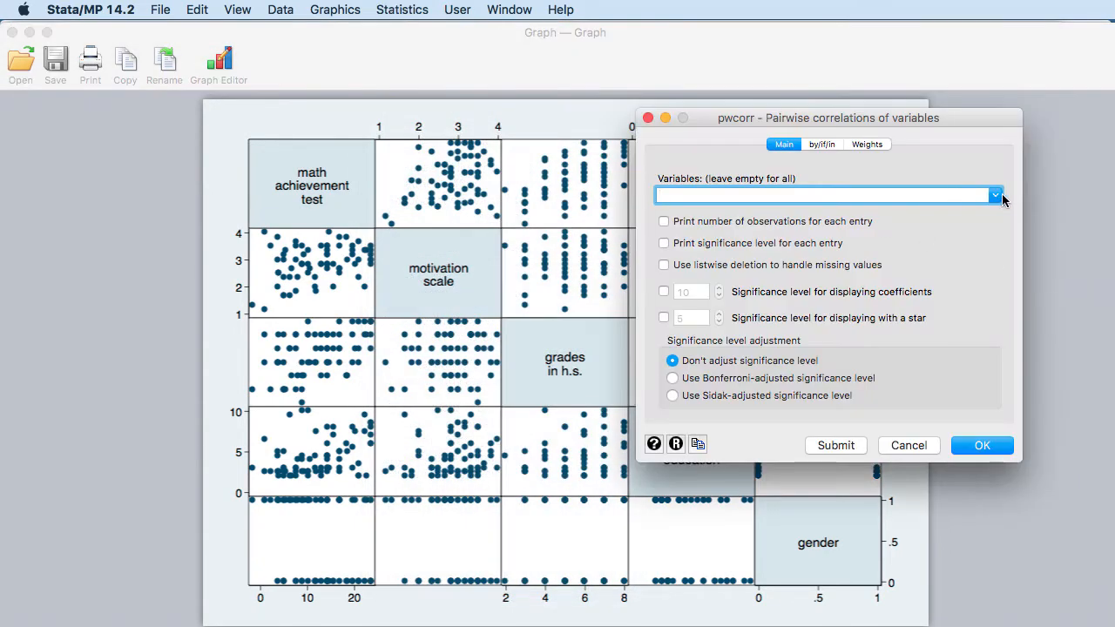
pyautogui.click(997, 197)
pyautogui.click(848, 120)
pyautogui.moveTo(848, 120); pyautogui.dragTo(781, 110)
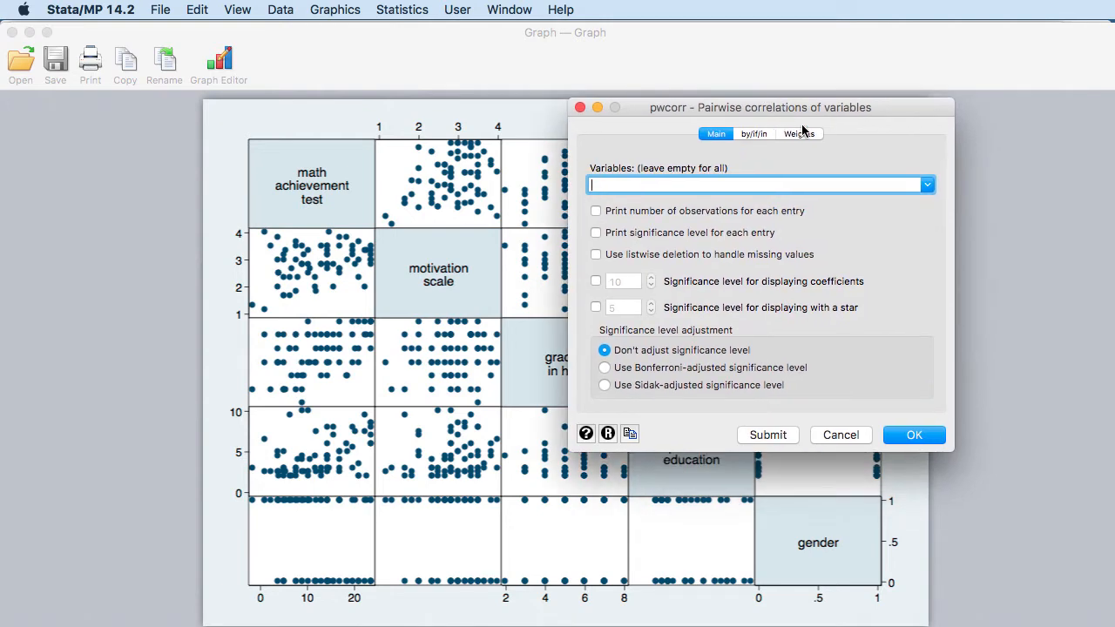
pyautogui.click(928, 185)
pyautogui.scroll(-3, 731, 205)
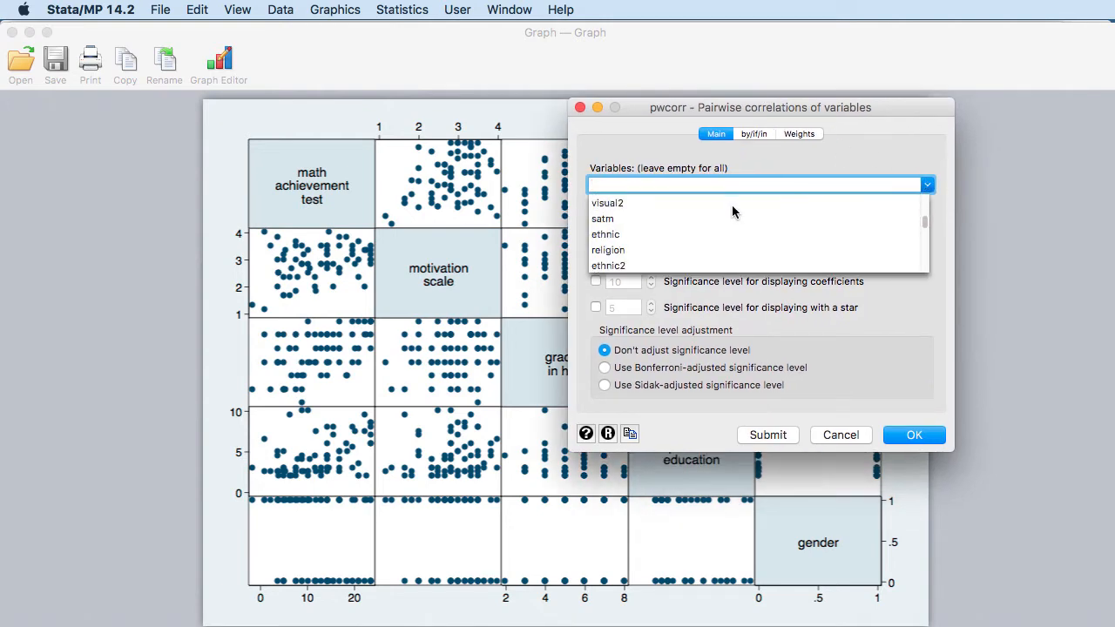
pyautogui.scroll(3, 654, 205)
pyautogui.click(642, 213)
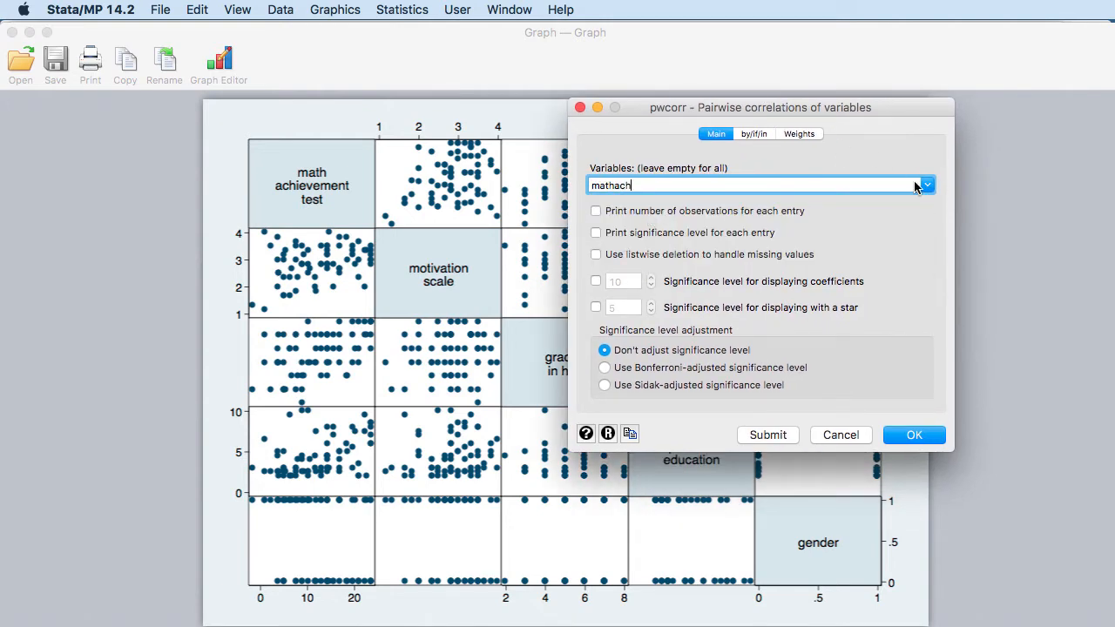
pyautogui.click(929, 185)
pyautogui.scroll(-5, 725, 227)
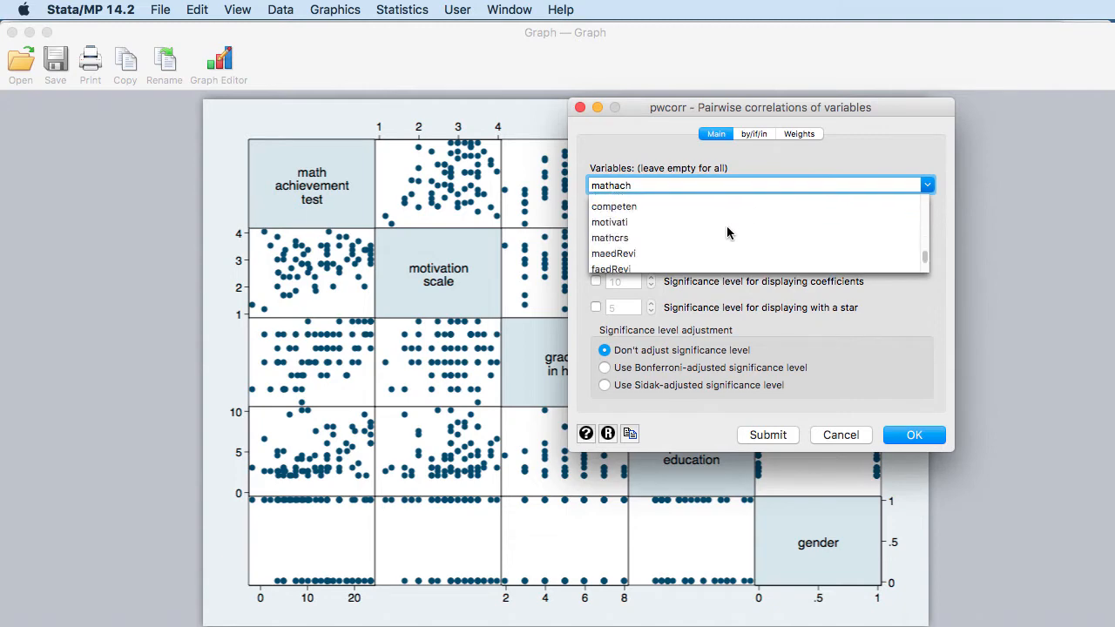
pyautogui.click(636, 224)
# Add grades, parEduc and gender, run pwcorr, and return to the main Book II.dta window
pyautogui.click(928, 184)
pyautogui.scroll(-3, 642, 209)
pyautogui.scroll(8, 641, 209)
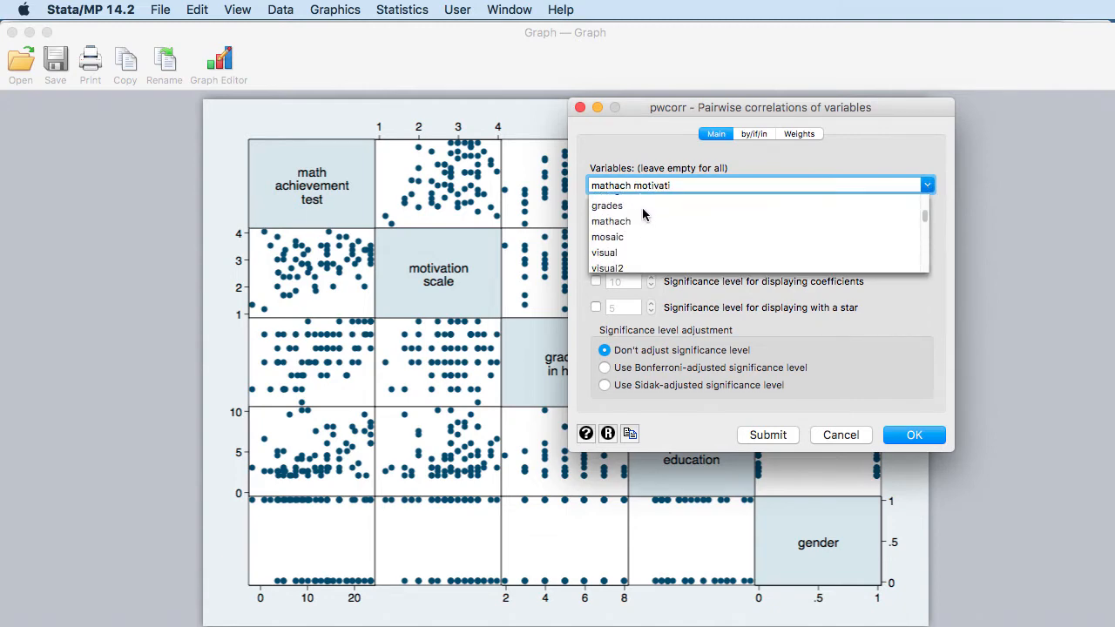
pyautogui.click(641, 204)
pyautogui.click(927, 185)
pyautogui.scroll(-10, 701, 233)
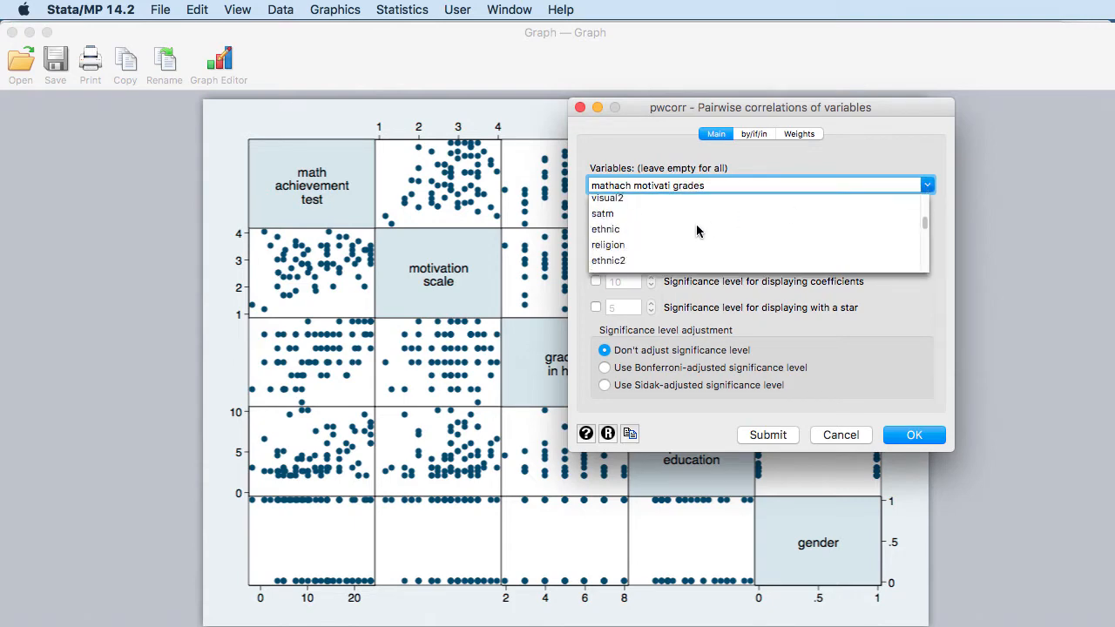
pyautogui.click(654, 264)
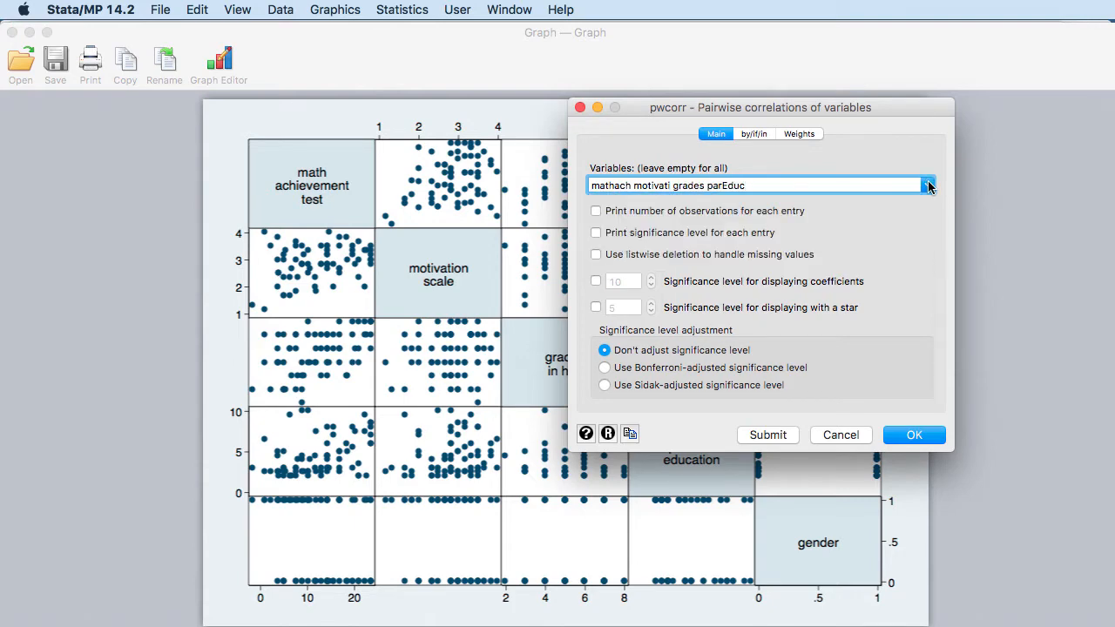
pyautogui.click(928, 185)
pyautogui.scroll(6, 690, 211)
pyautogui.click(644, 201)
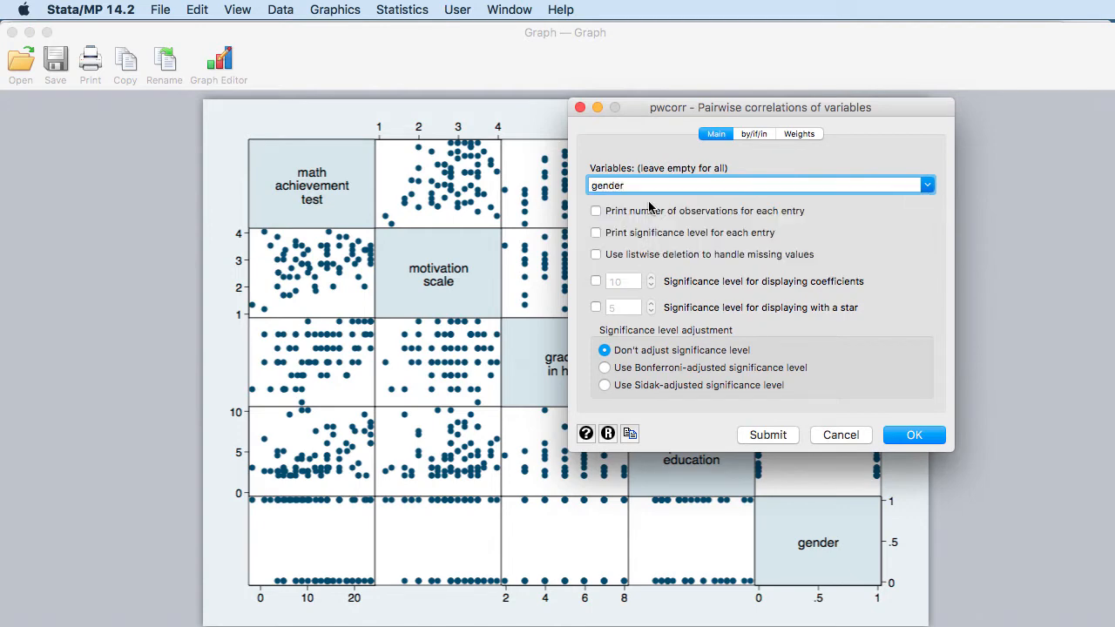
pyautogui.click(912, 435)
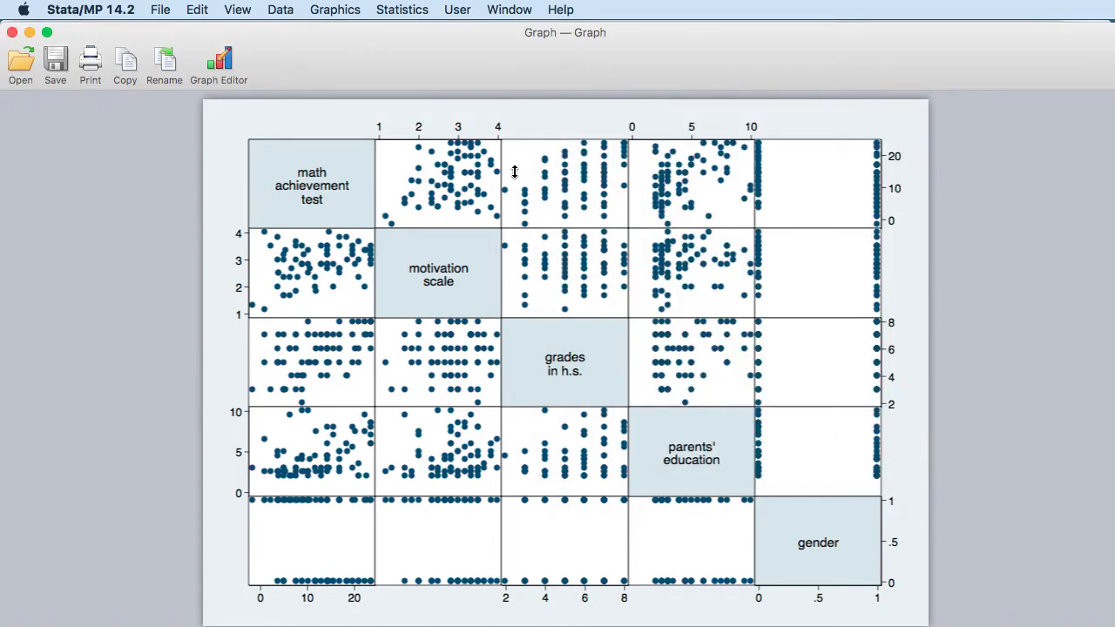
pyautogui.click(496, 10)
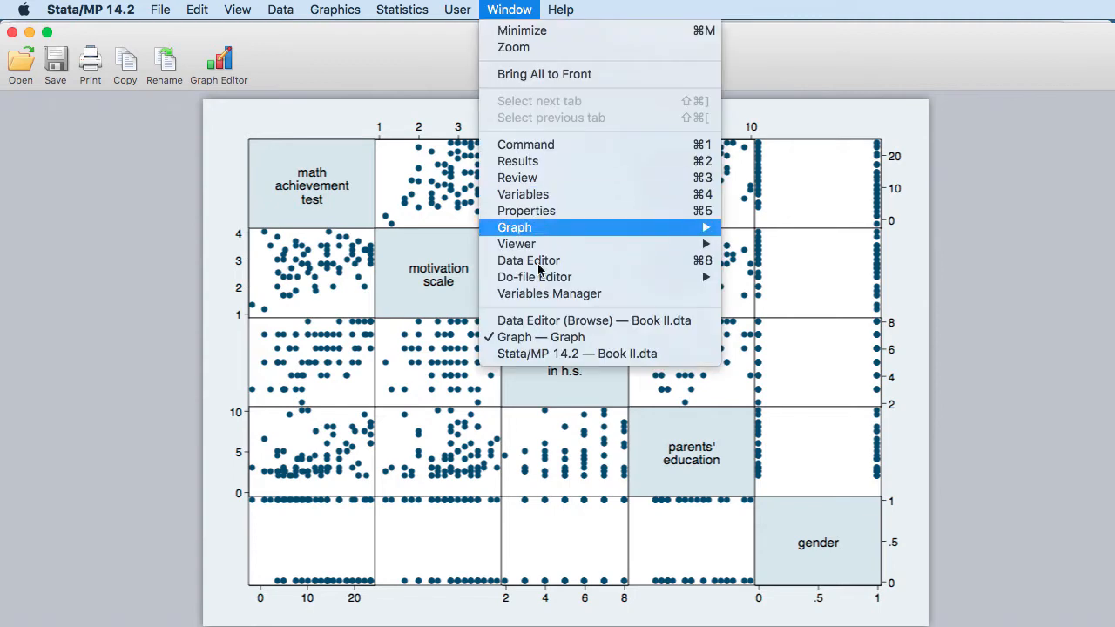
pyautogui.click(570, 354)
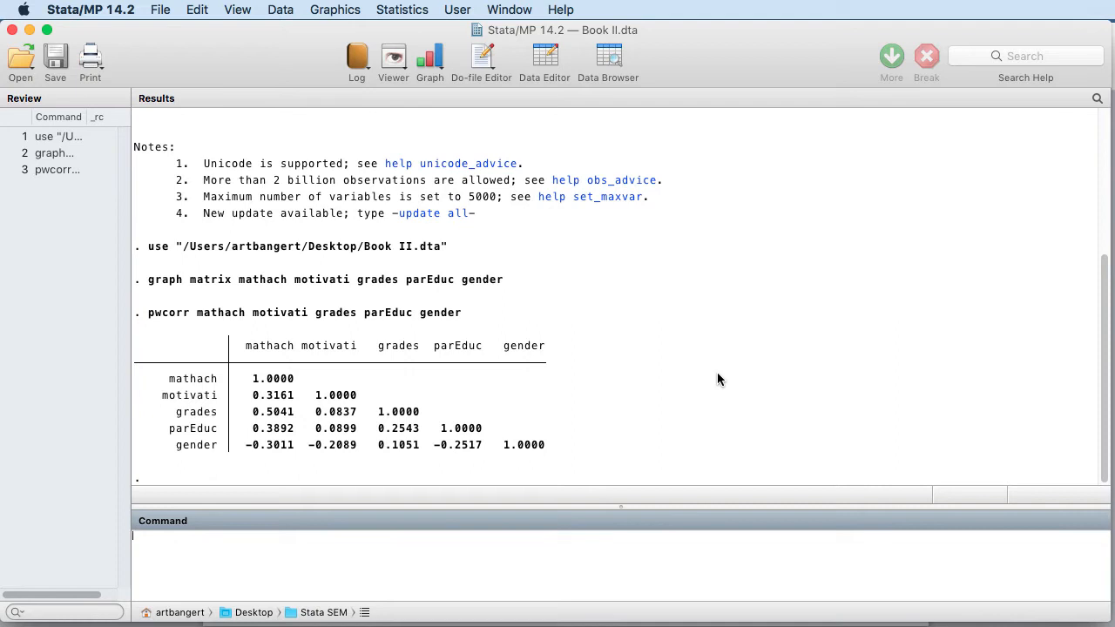
# Show the Linear models and related choices in the Statistics menu
pyautogui.click(389, 12)
pyautogui.moveTo(427, 59)
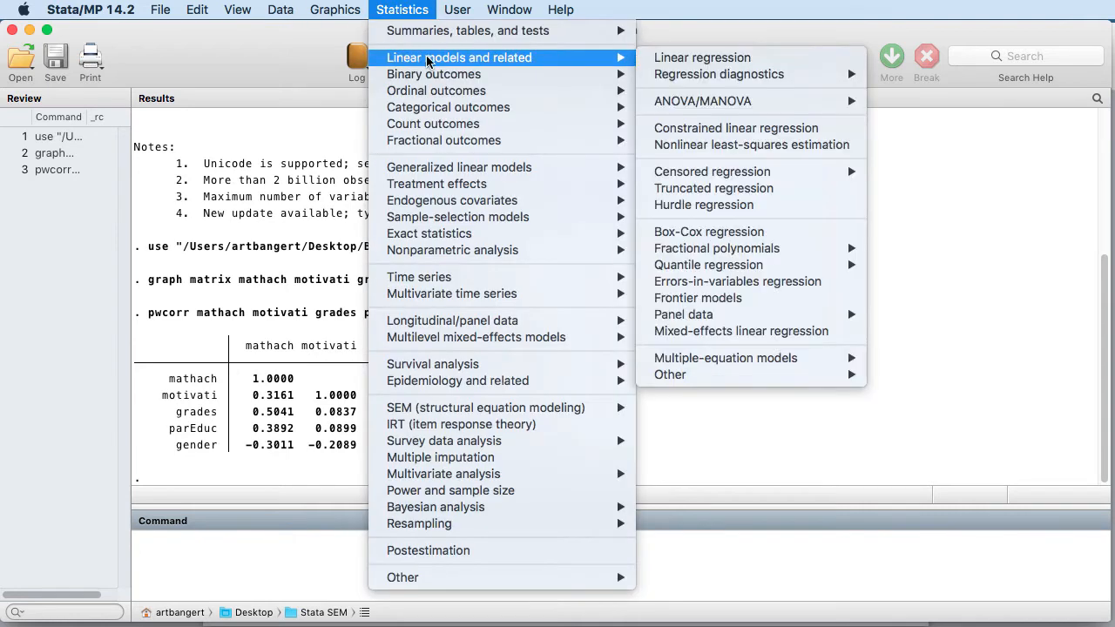
# Open the Linear regression dialog and make mathach the dependent variable
pyautogui.click(677, 59)
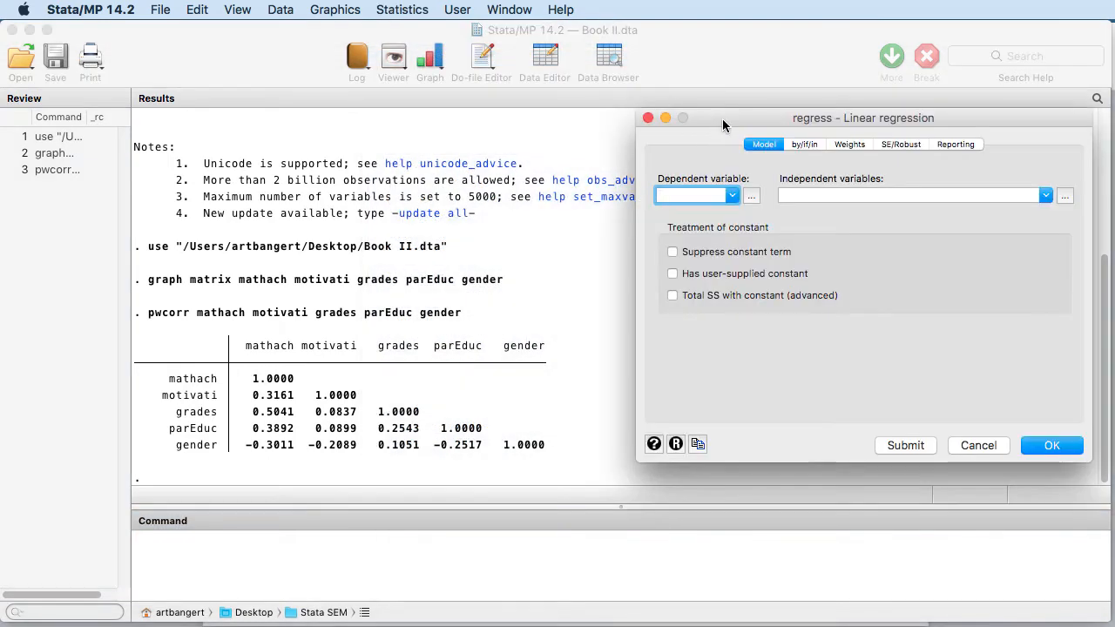
pyautogui.moveTo(722, 119); pyautogui.dragTo(531, 140)
pyautogui.click(548, 217)
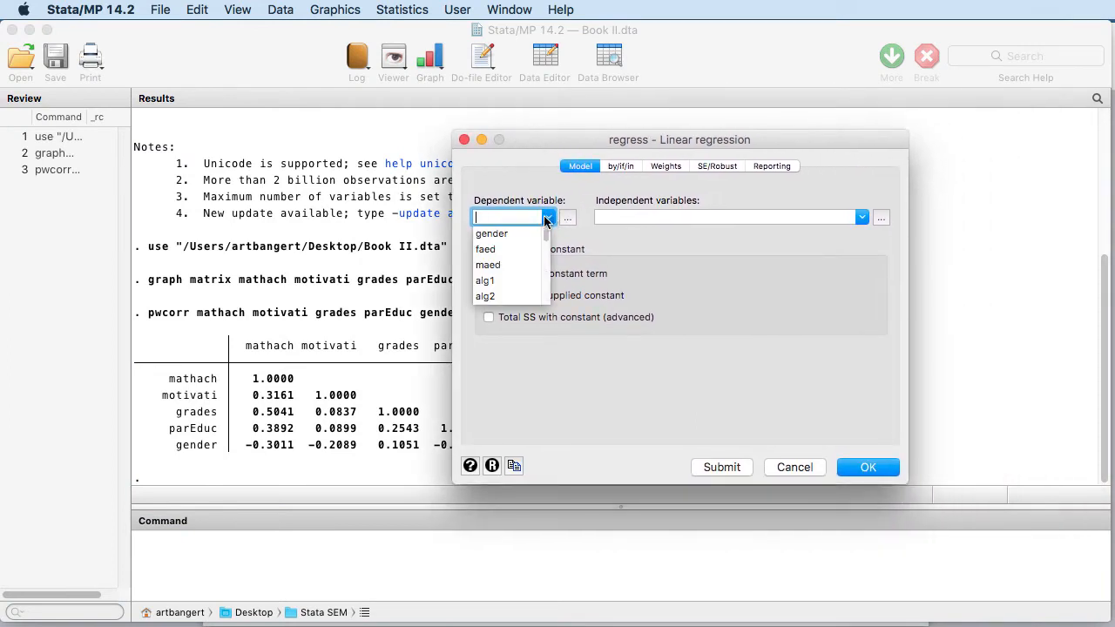
pyautogui.scroll(-3, 545, 249)
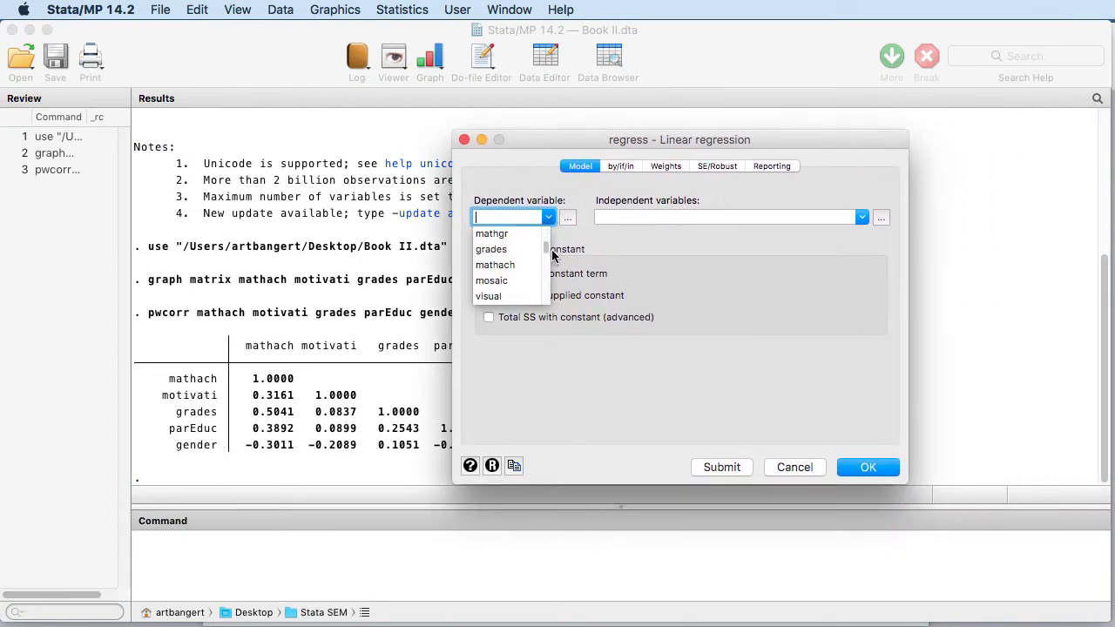
pyautogui.click(528, 266)
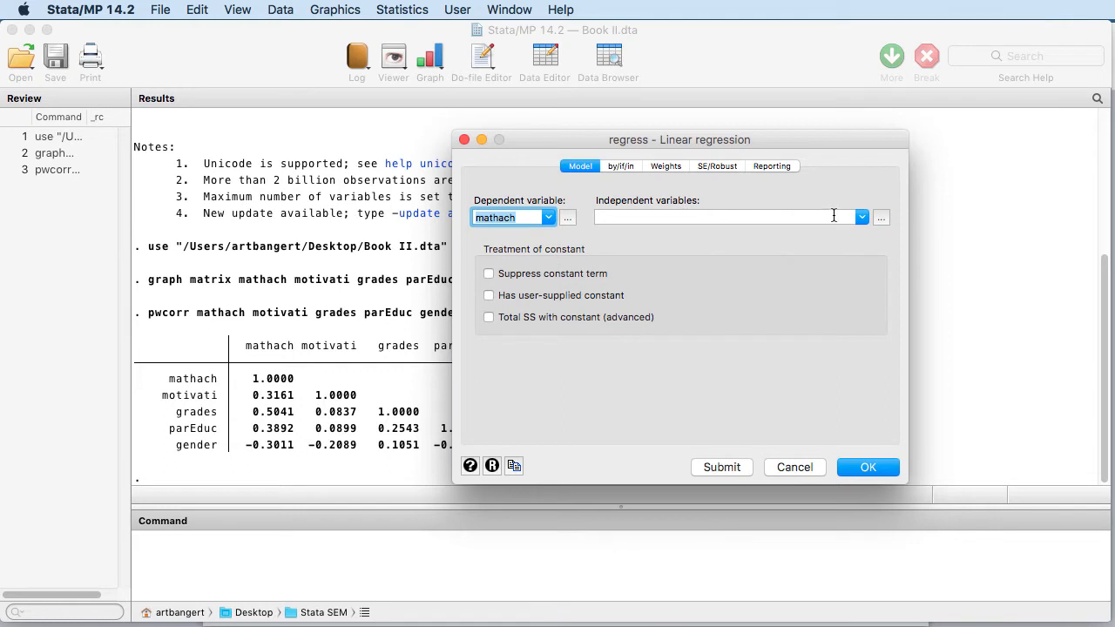
# Add motivati and grades as independent variables
pyautogui.click(856, 217)
pyautogui.scroll(-4, 697, 251)
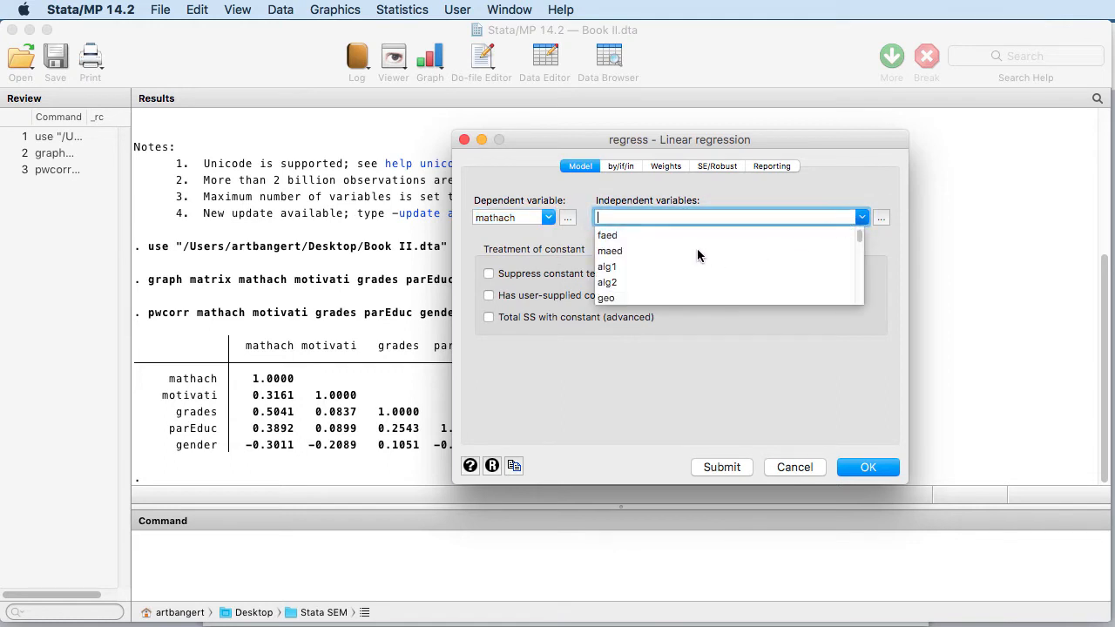
pyautogui.scroll(-8, 699, 255)
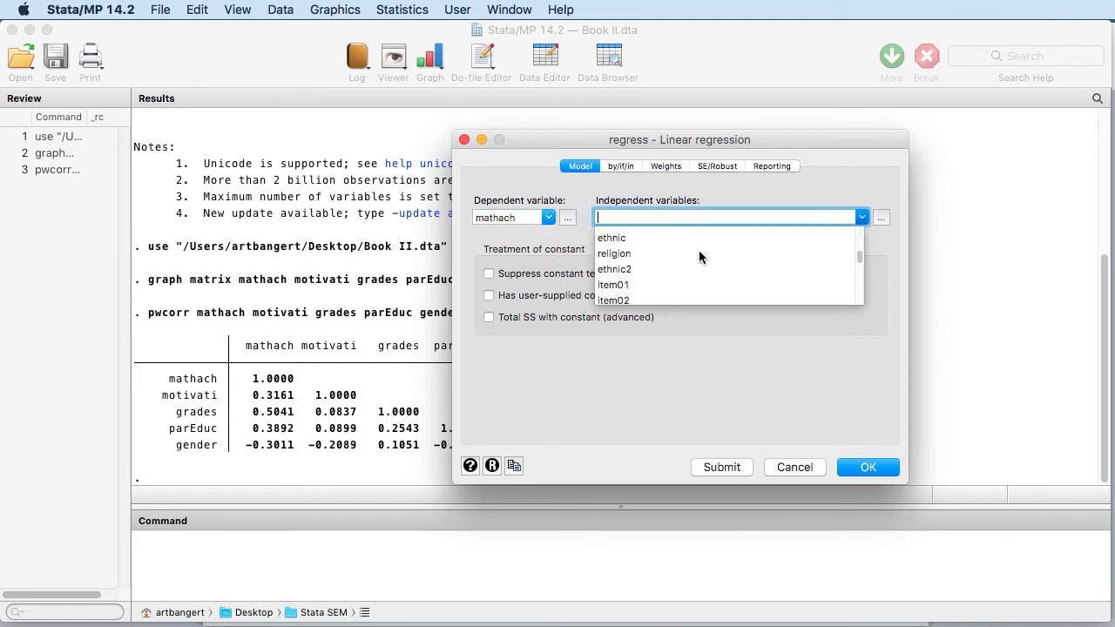
pyautogui.scroll(-5, 699, 250)
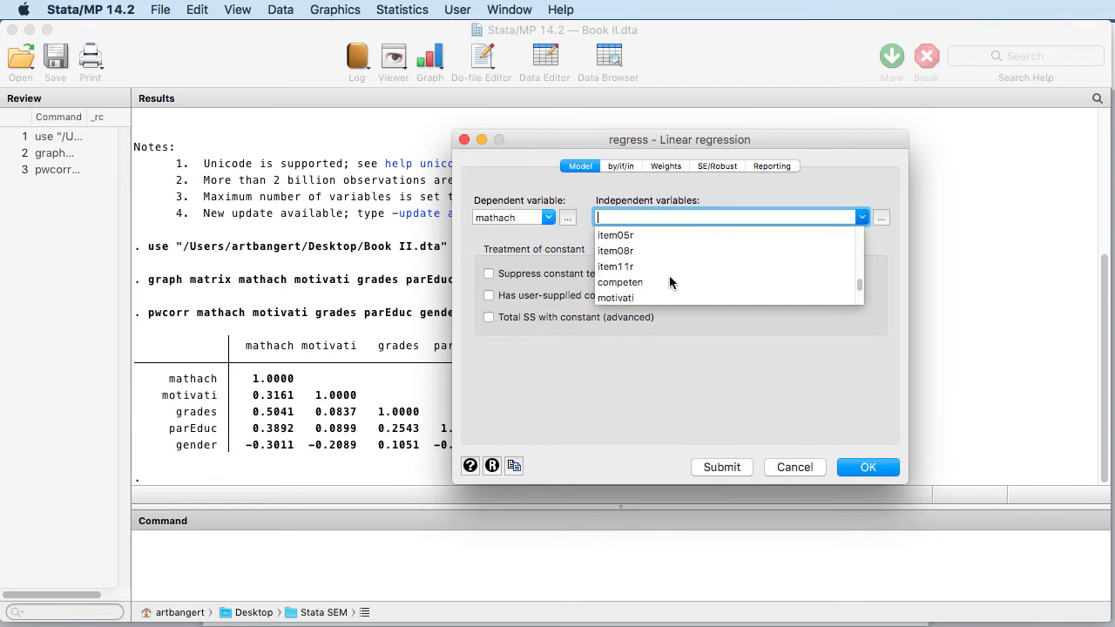
pyautogui.click(659, 298)
pyautogui.click(861, 217)
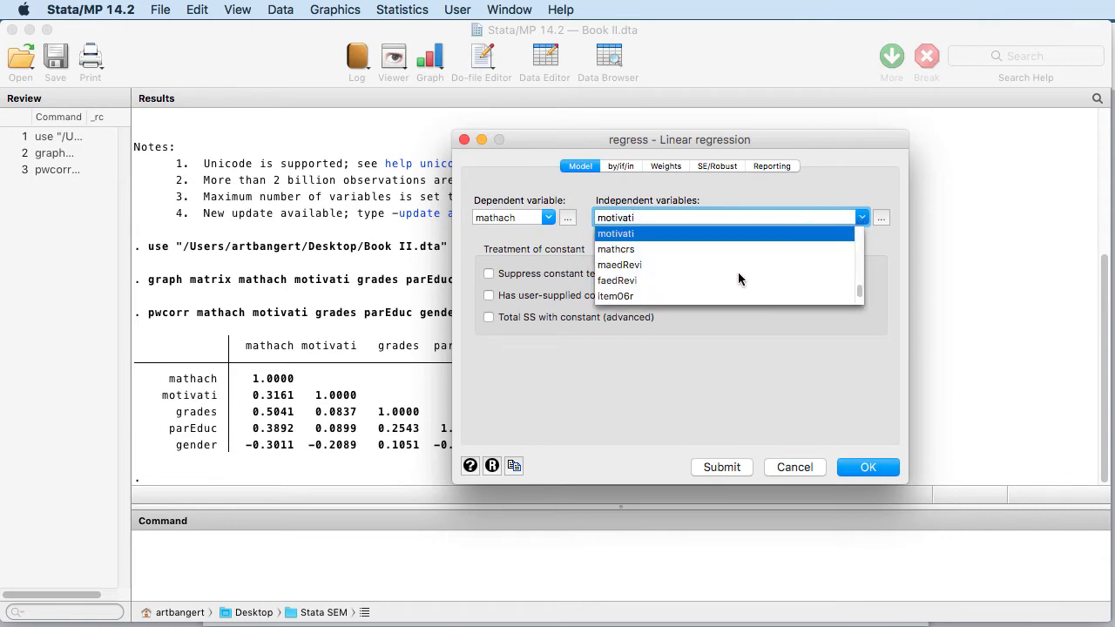
pyautogui.scroll(-5, 736, 266)
pyautogui.scroll(8, 732, 262)
pyautogui.scroll(2, 714, 259)
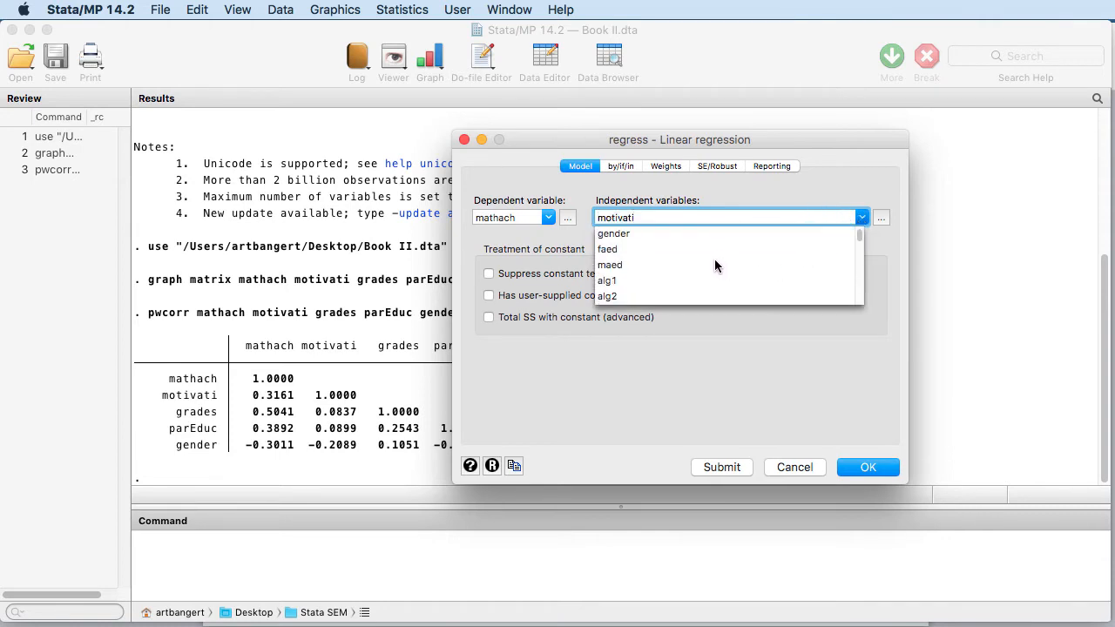
pyautogui.scroll(-3, 709, 257)
pyautogui.click(618, 250)
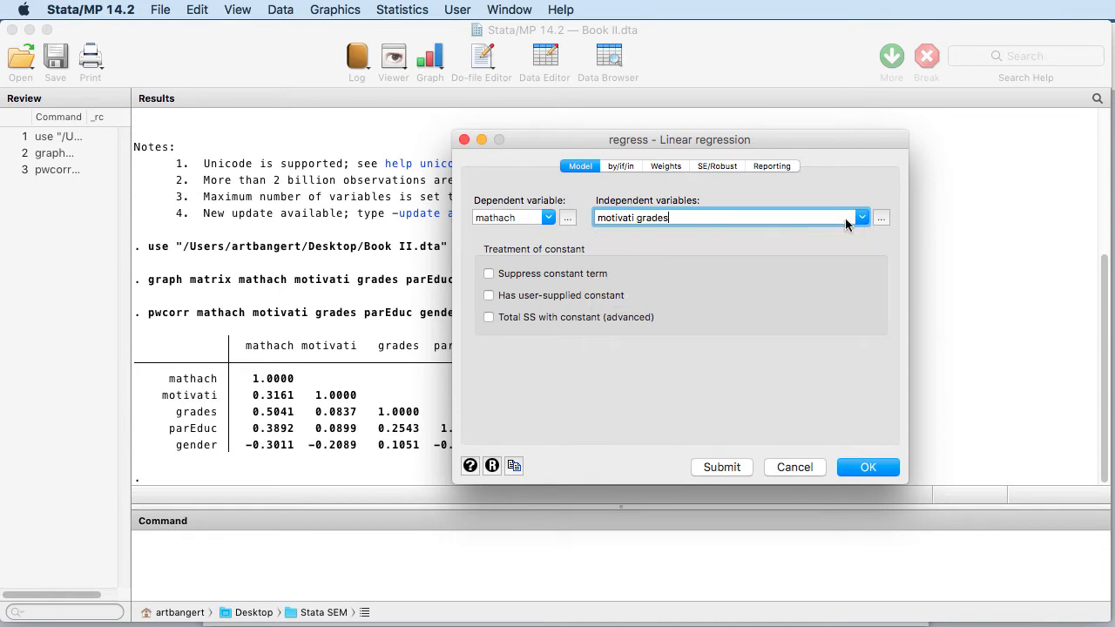
# Add parEduc and gender as predictors and run the regression
pyautogui.click(866, 219)
pyautogui.scroll(-5, 740, 274)
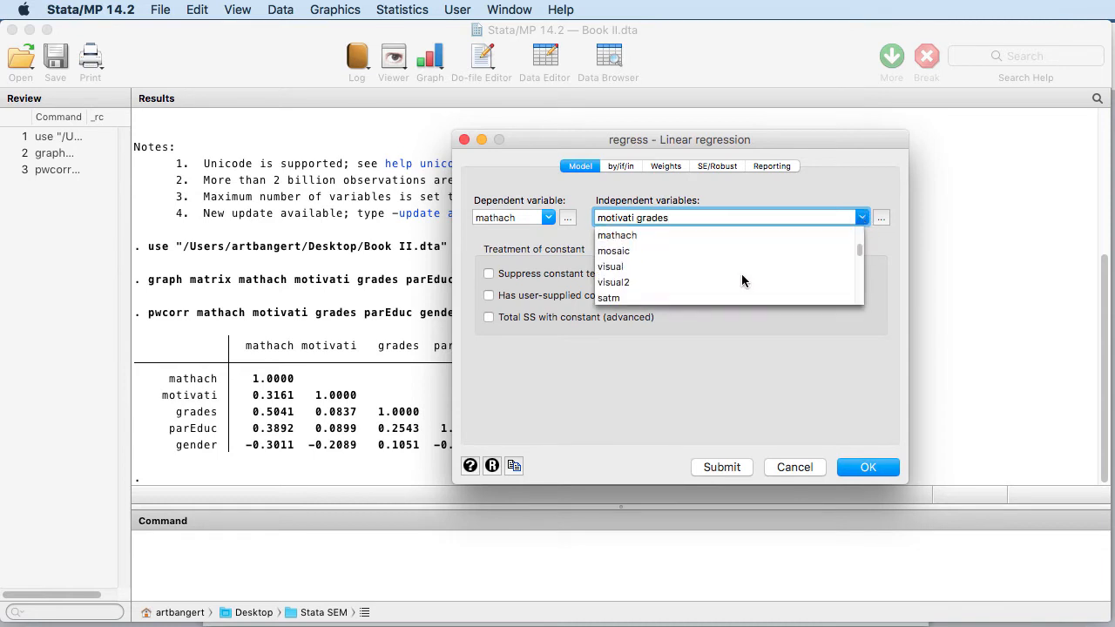
pyautogui.scroll(-6, 741, 273)
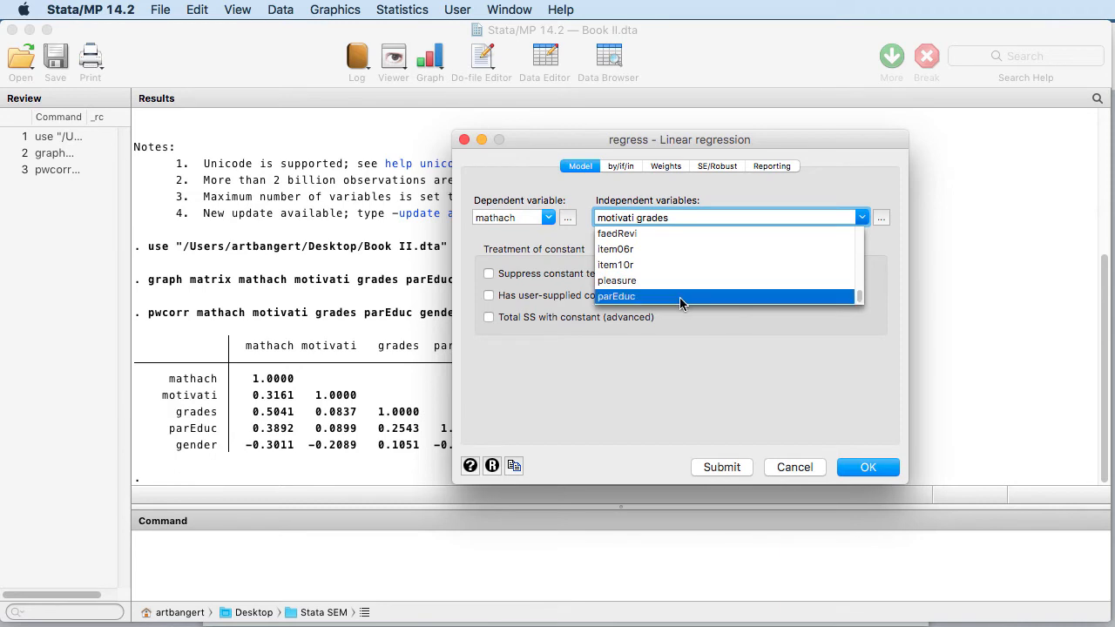
pyautogui.click(679, 297)
pyautogui.click(861, 218)
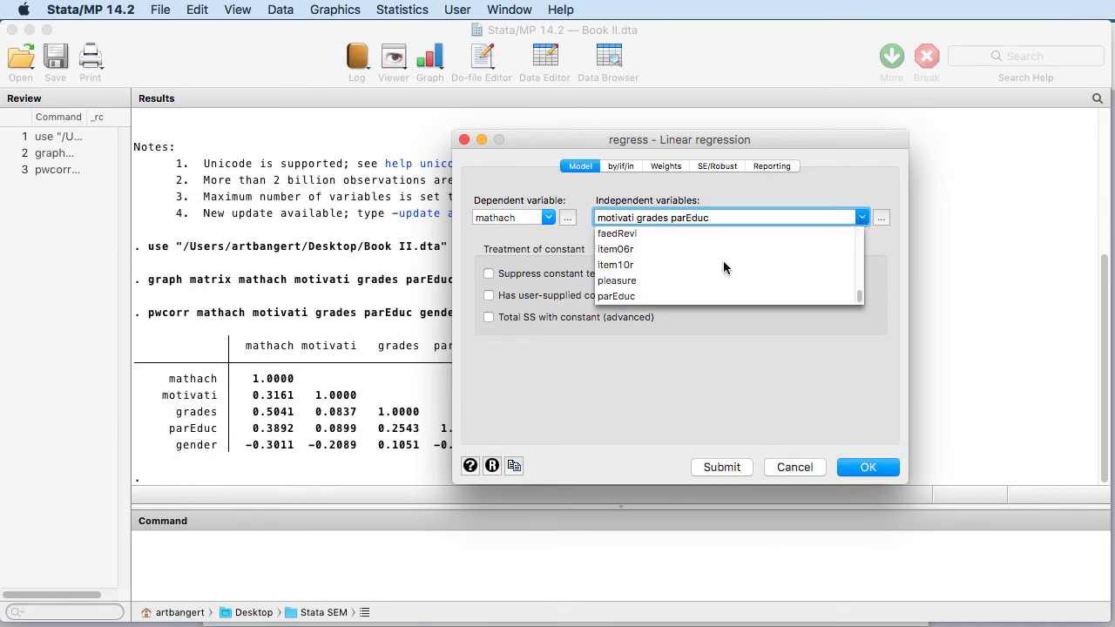
pyautogui.scroll(3, 719, 266)
pyautogui.scroll(5, 715, 258)
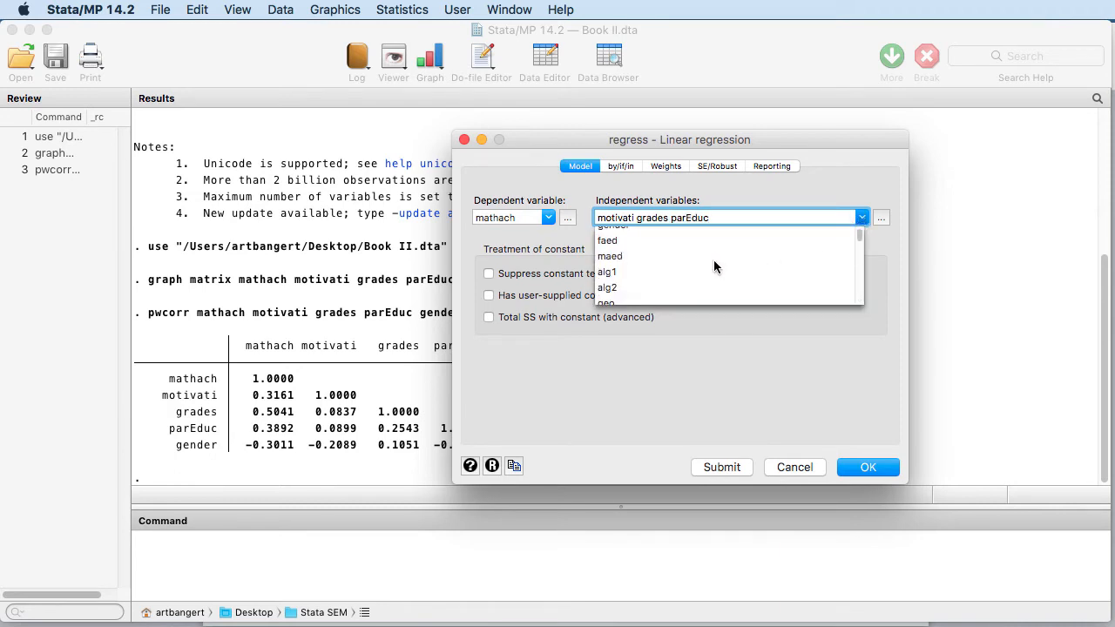
pyautogui.click(775, 235)
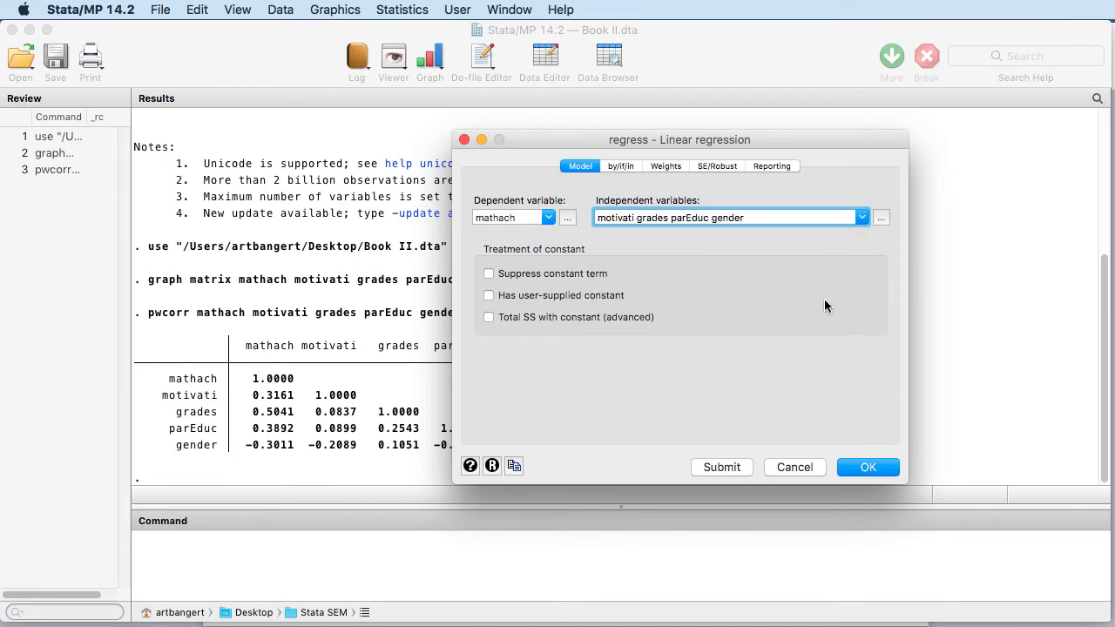
pyautogui.click(848, 470)
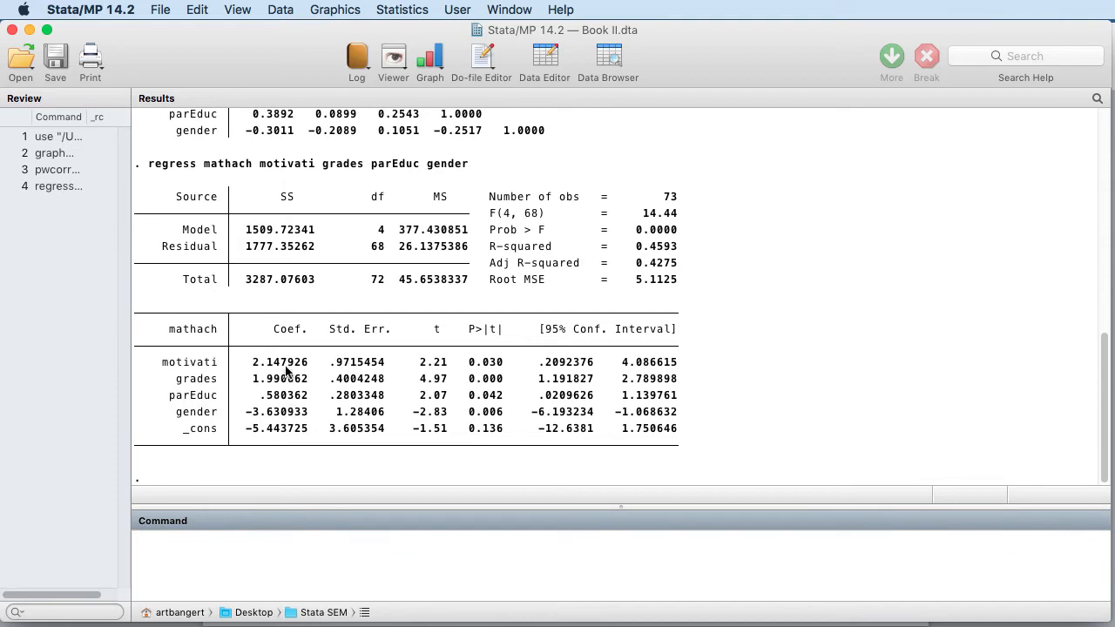
pyautogui.moveTo(292, 371); pyautogui.dragTo(287, 413)
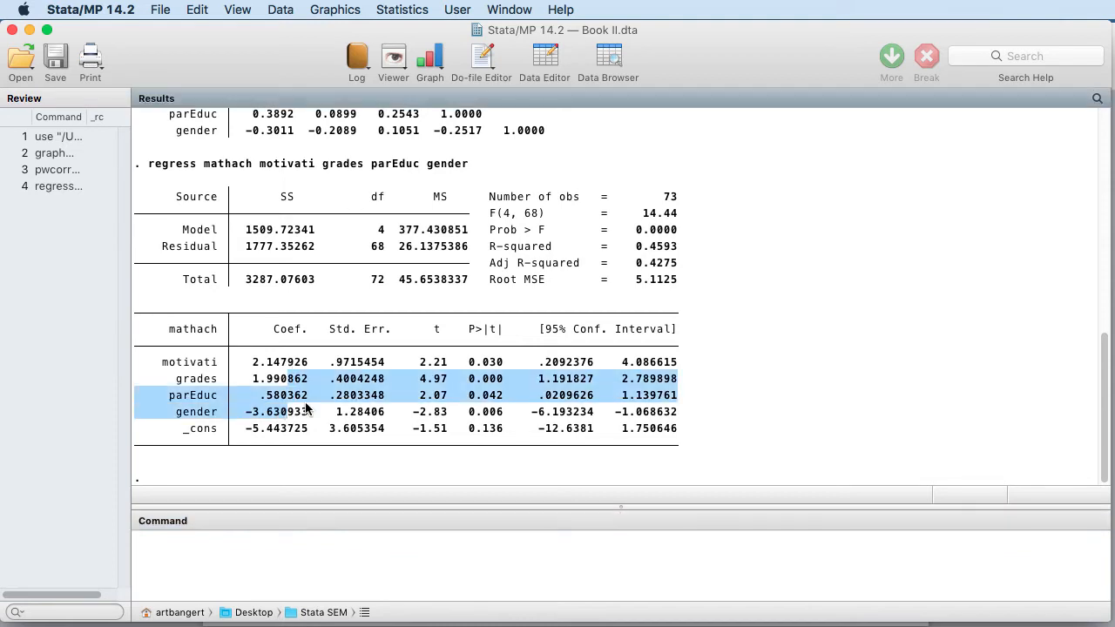
pyautogui.click(309, 409)
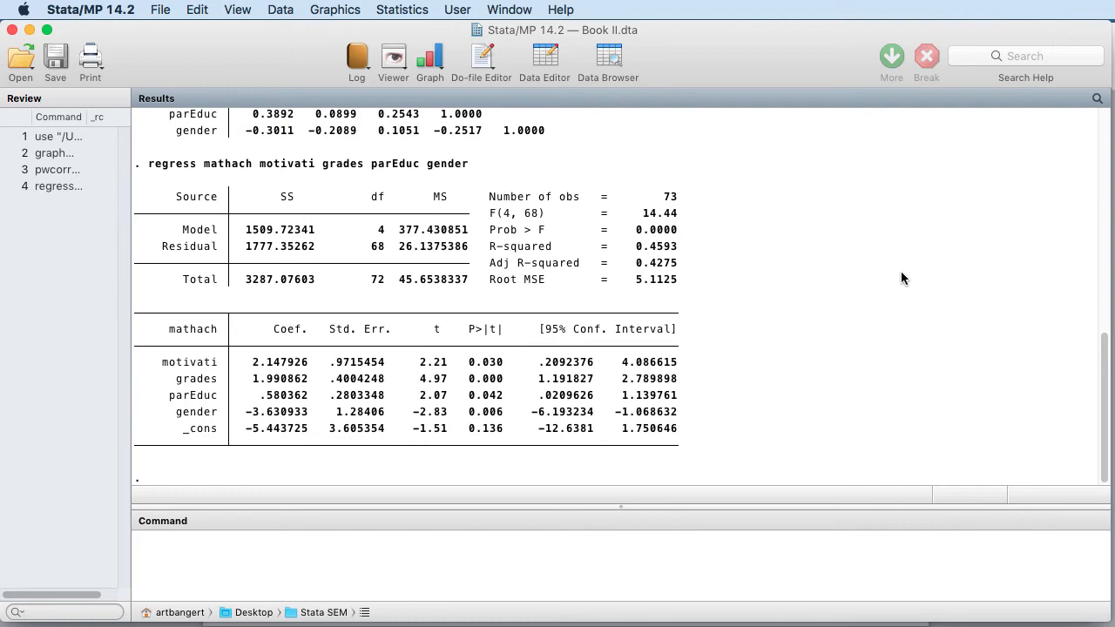
# Rerun the mathach regression with Standardized beta coefficients ticked on the Reporting tab
pyautogui.click(399, 10)
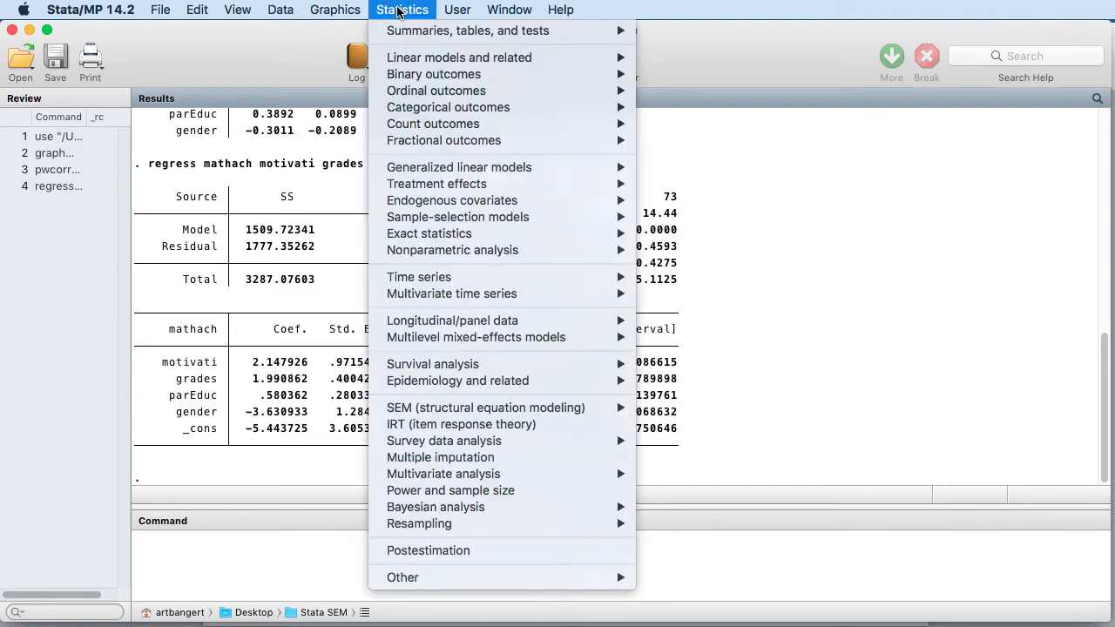
pyautogui.moveTo(406, 59)
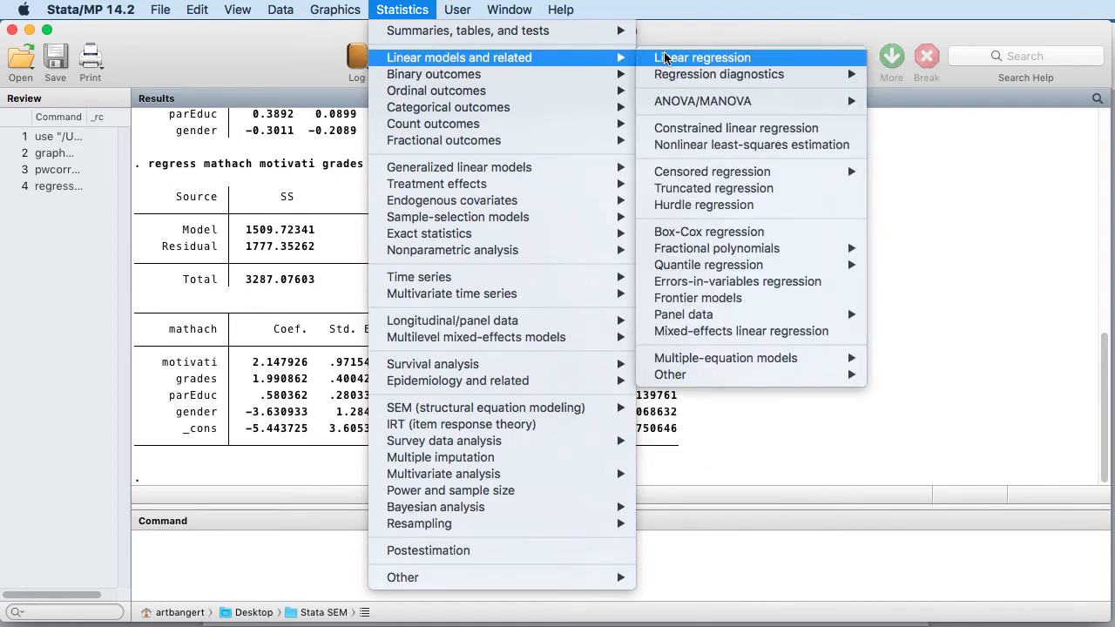
pyautogui.click(666, 57)
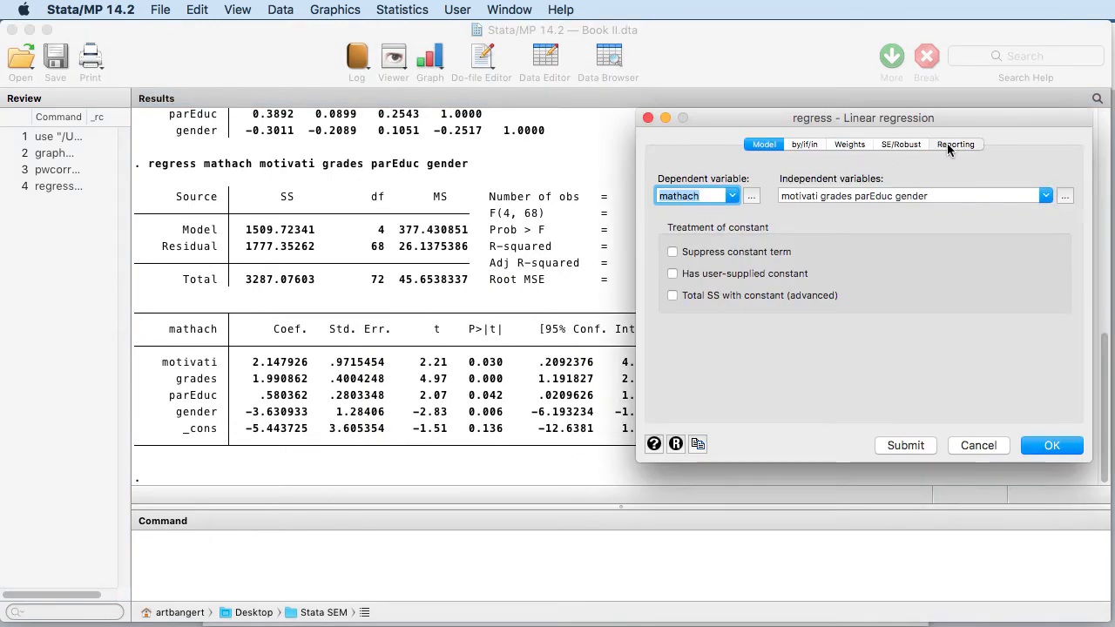
pyautogui.click(947, 143)
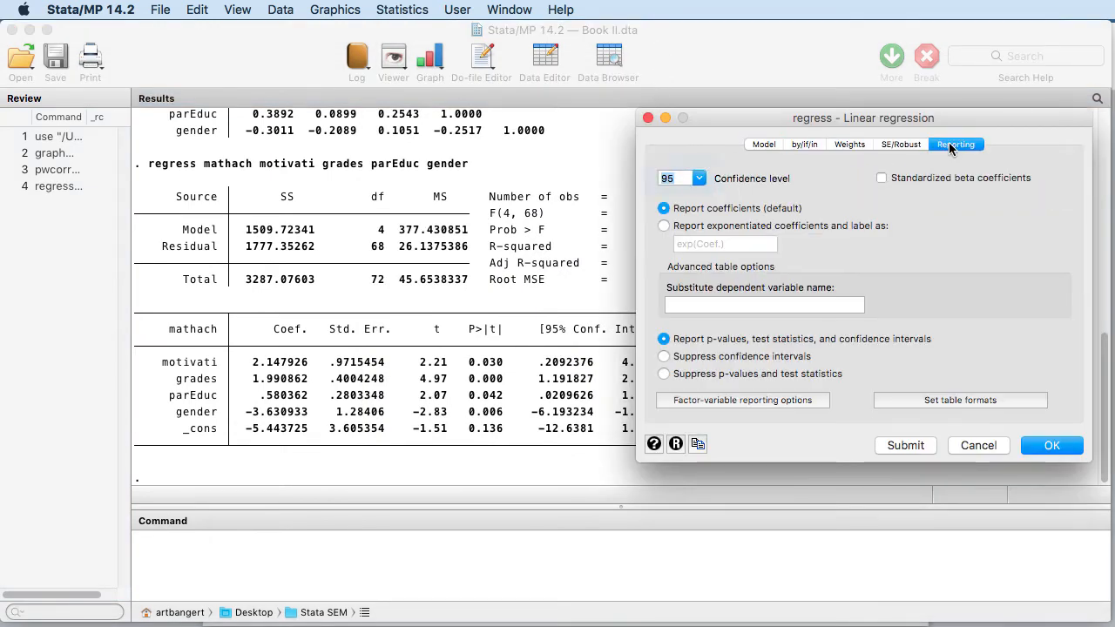
pyautogui.click(882, 177)
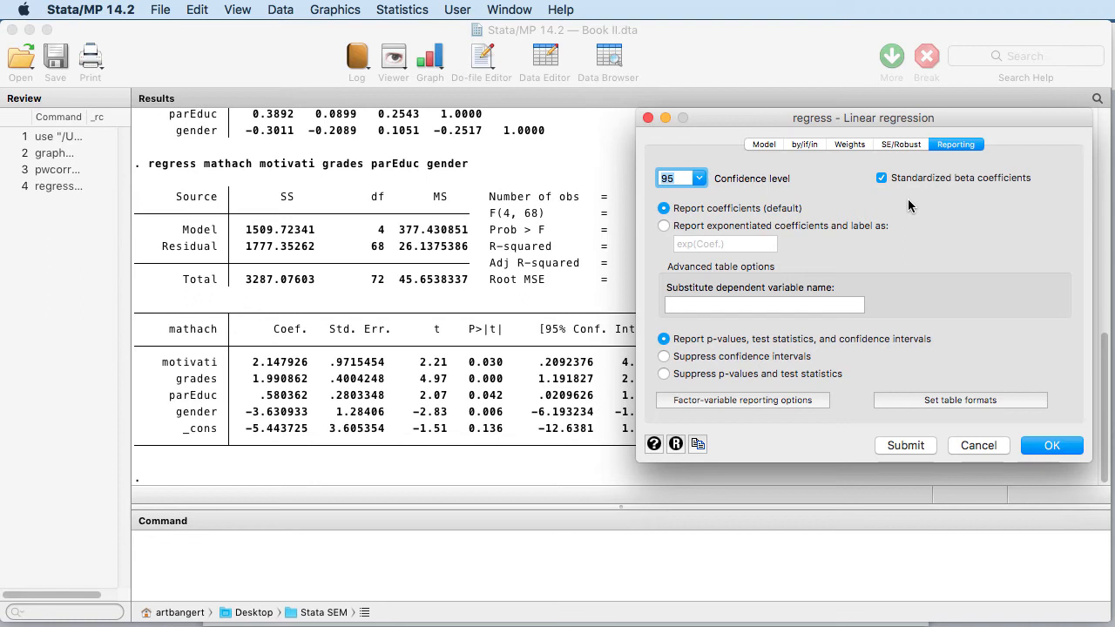
pyautogui.click(1044, 448)
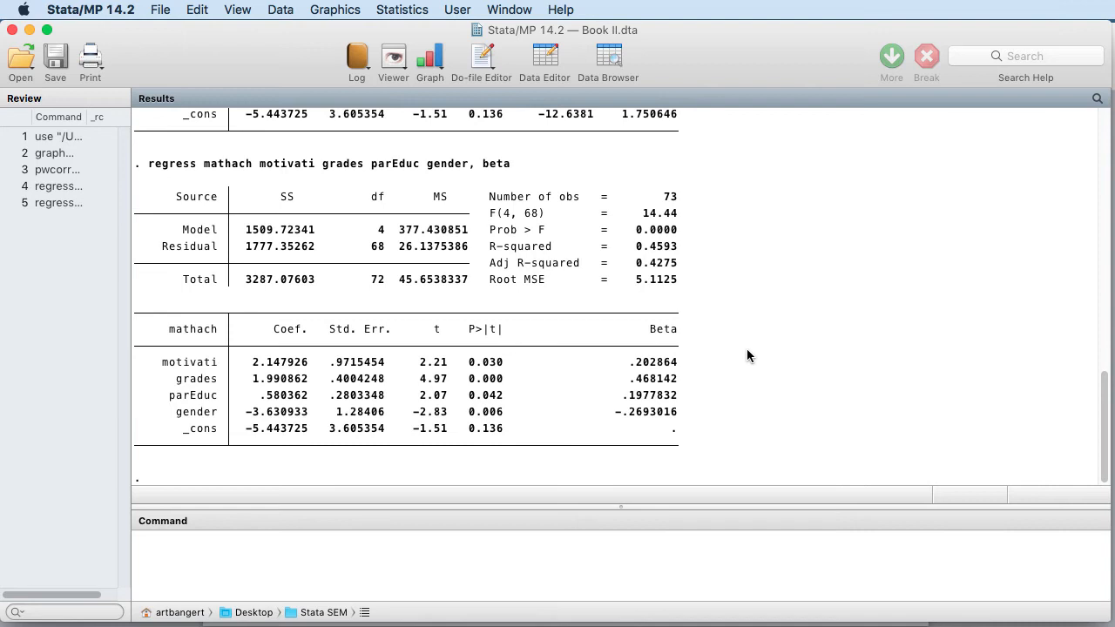
# Review the Beta column (parEduc at .1977832), then open the Statistics menu
pyautogui.click(402, 11)
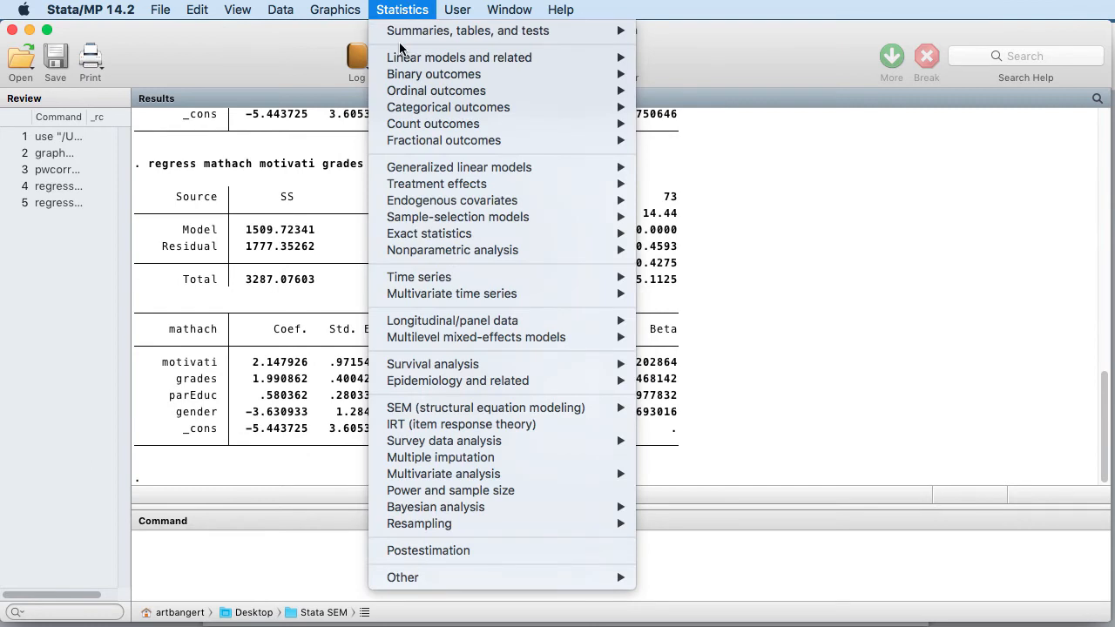
# Draw the residual-versus-fitted plot from Regression diagnostics for the mathach regression
pyautogui.moveTo(470, 57)
pyautogui.moveTo(684, 76)
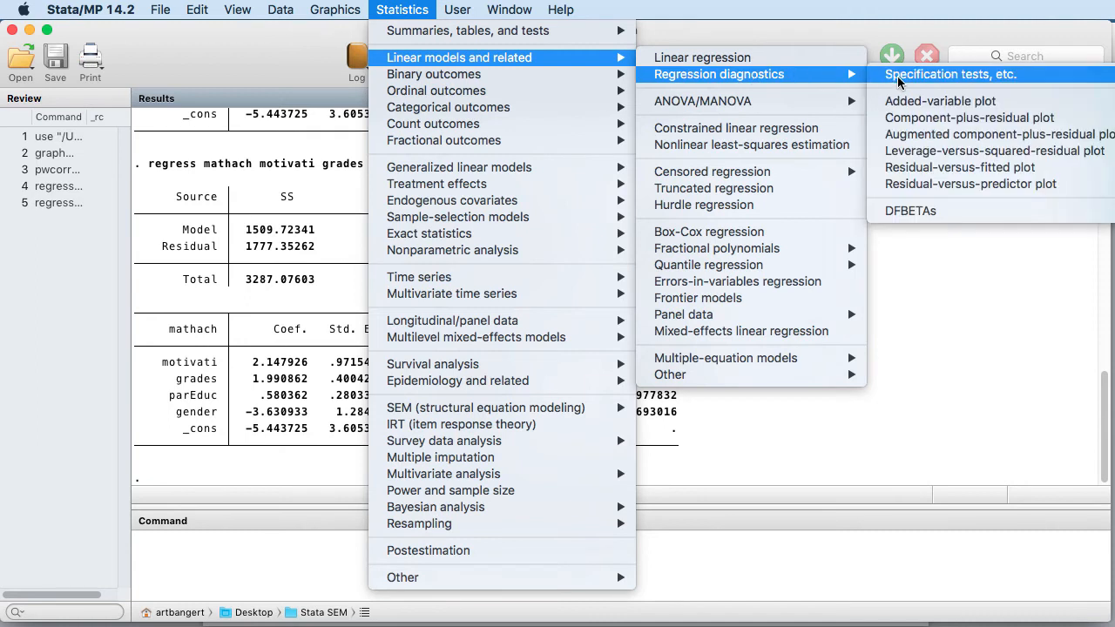
pyautogui.click(928, 168)
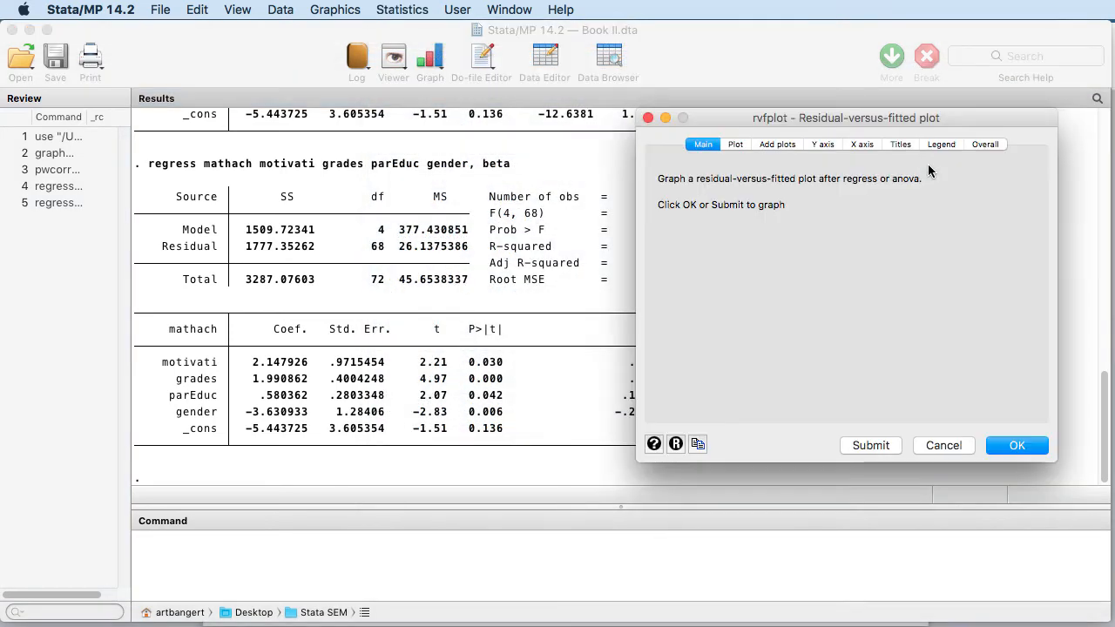
pyautogui.click(1016, 446)
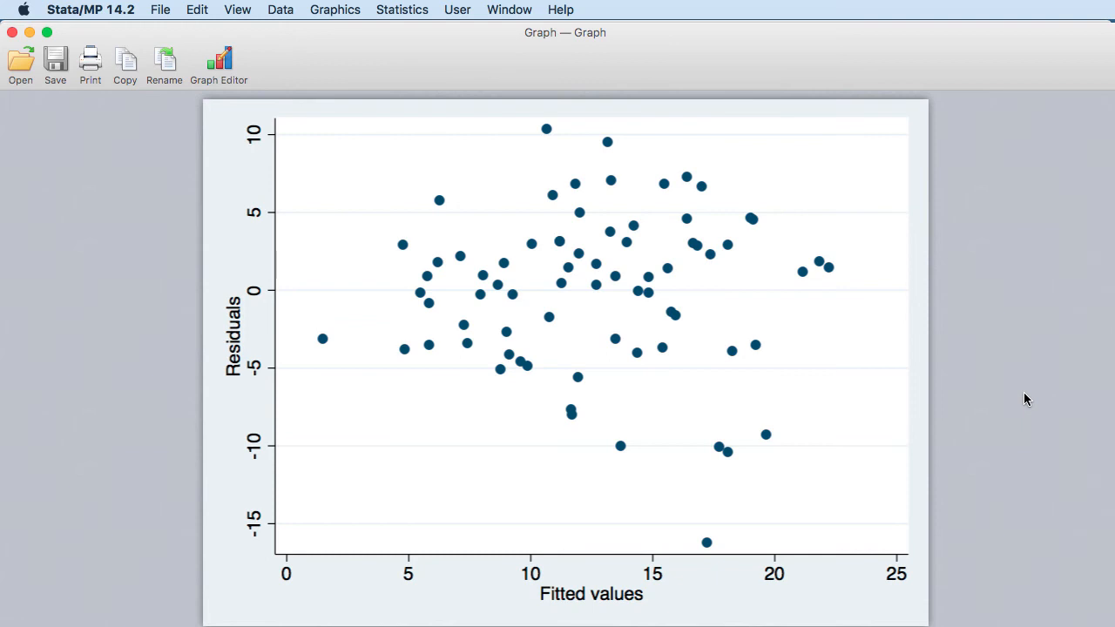
pyautogui.click(403, 11)
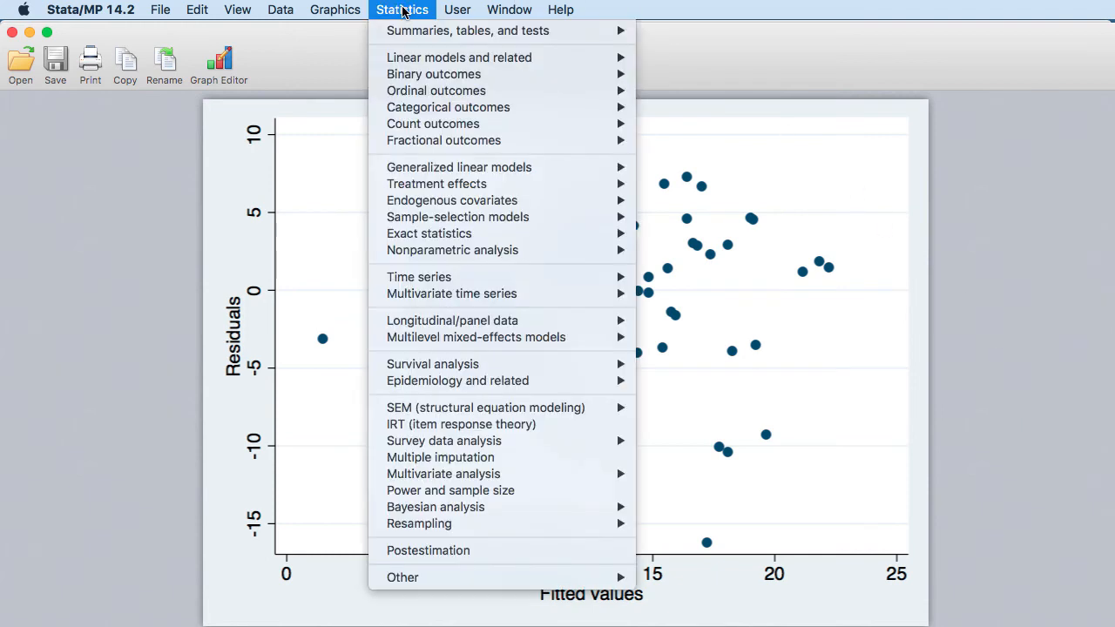
# In the Postestimation Selector, launch Predictions and their SEs, leverage and distance statistics
pyautogui.click(429, 551)
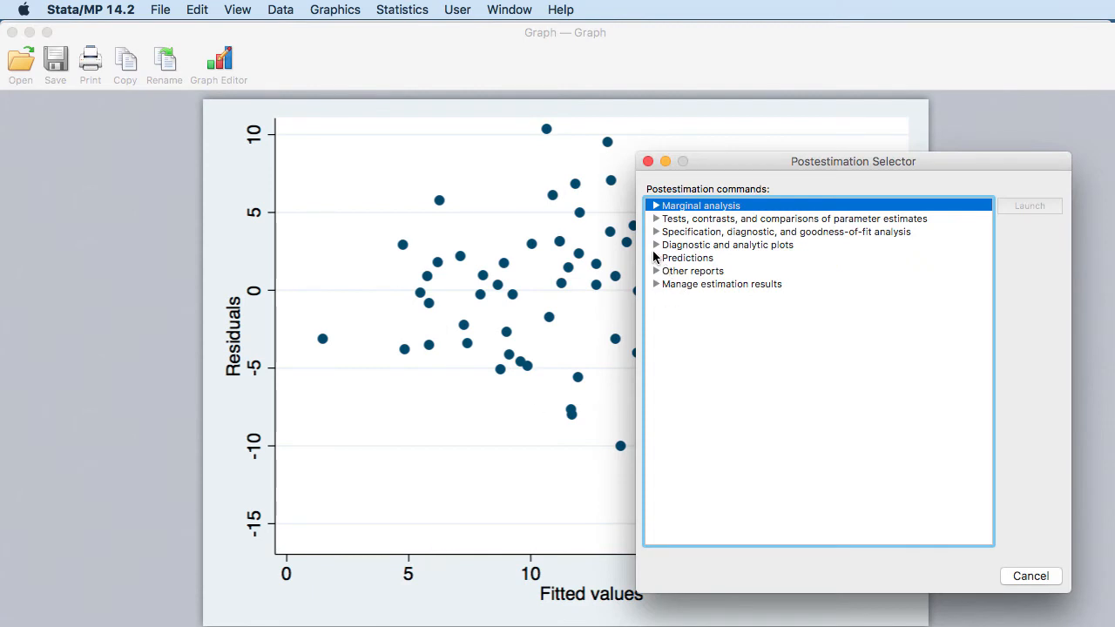
pyautogui.click(656, 258)
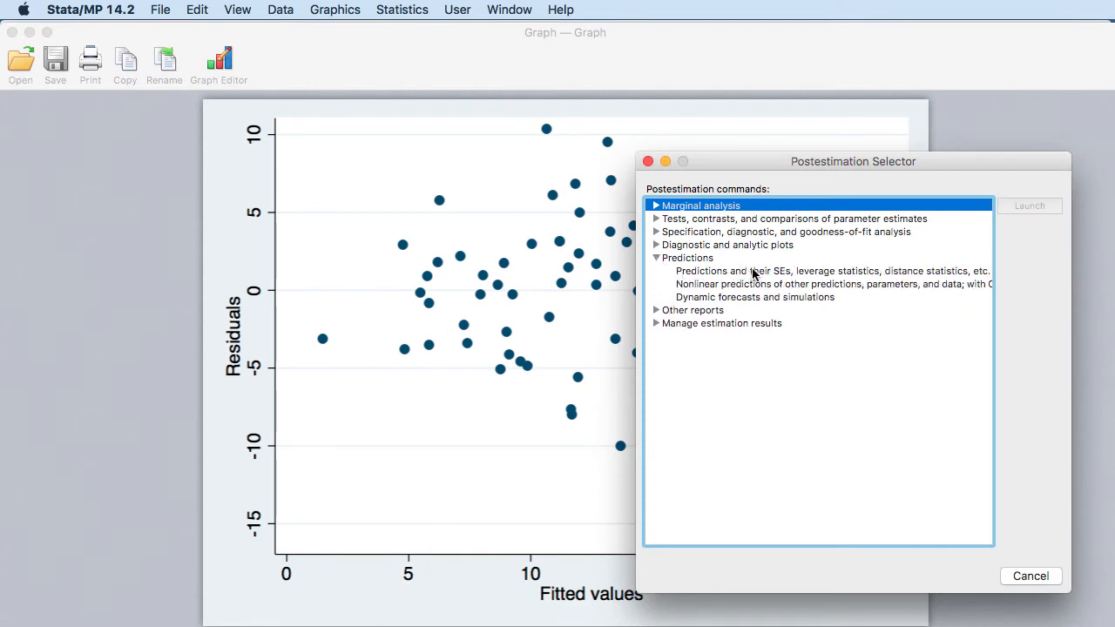
pyautogui.click(810, 272)
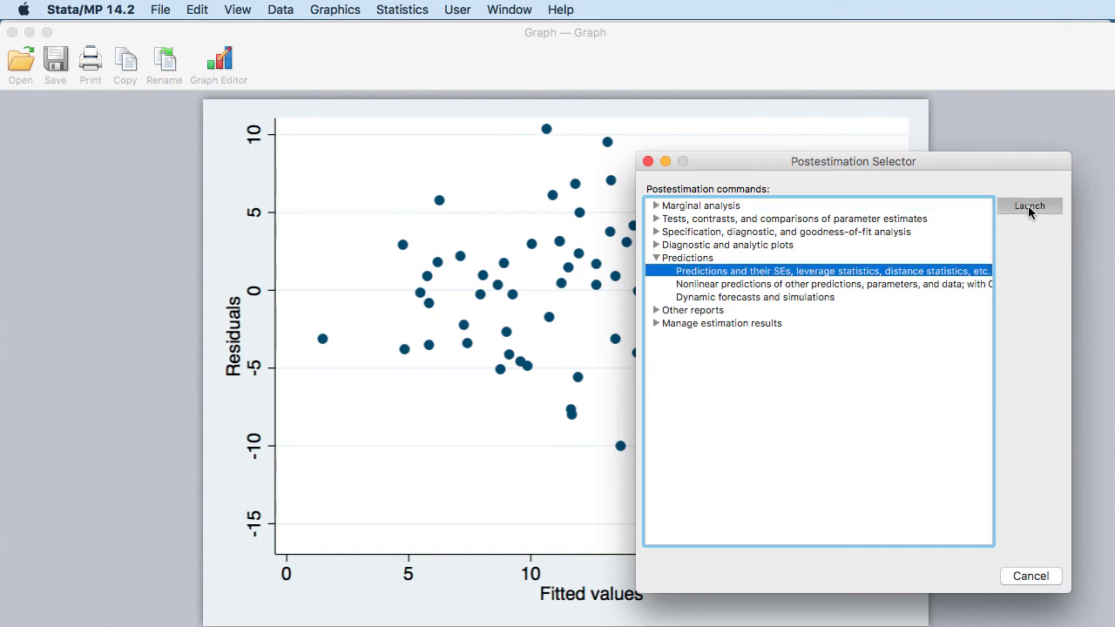
pyautogui.click(1027, 206)
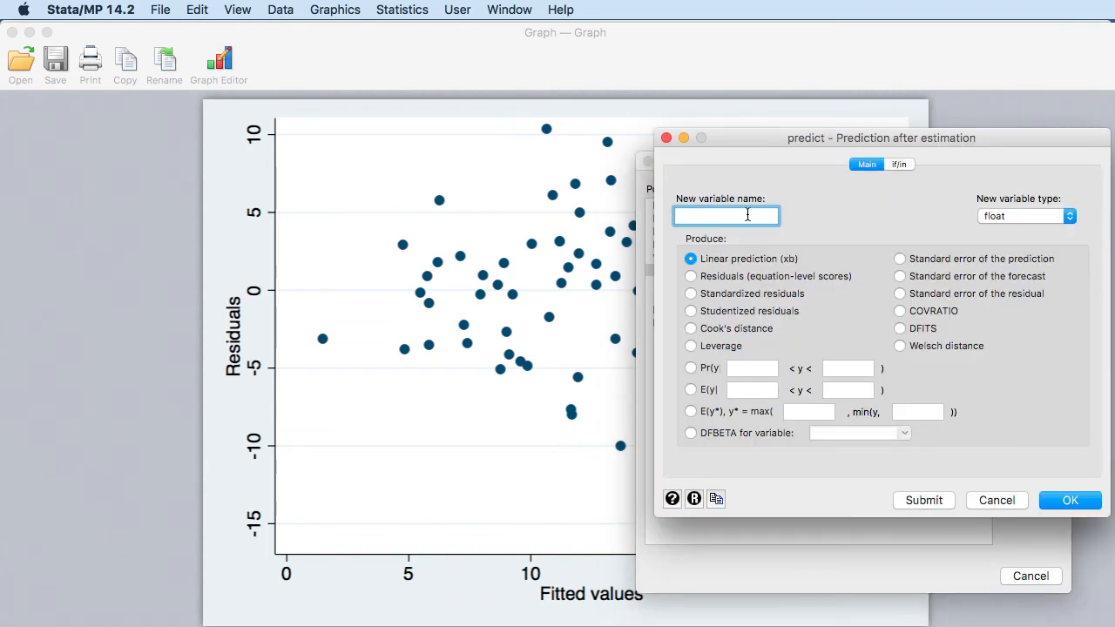
# Create the Residual variable from the regression's linear prediction (xb) with predict
pyautogui.write('RE')
pyautogui.click(1069, 503)
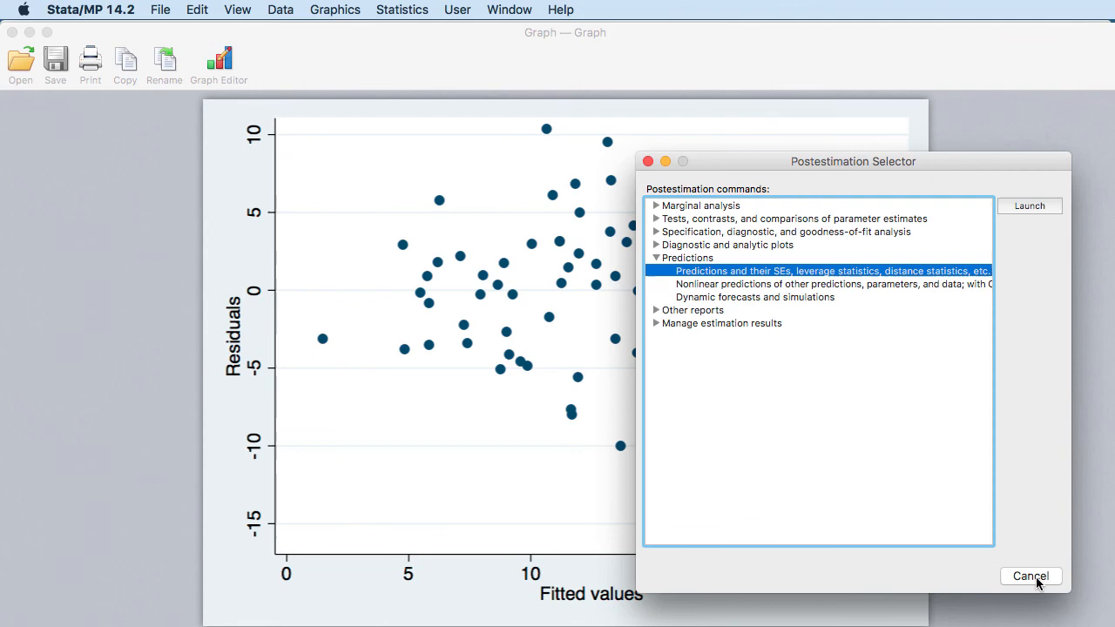
pyautogui.click(1038, 578)
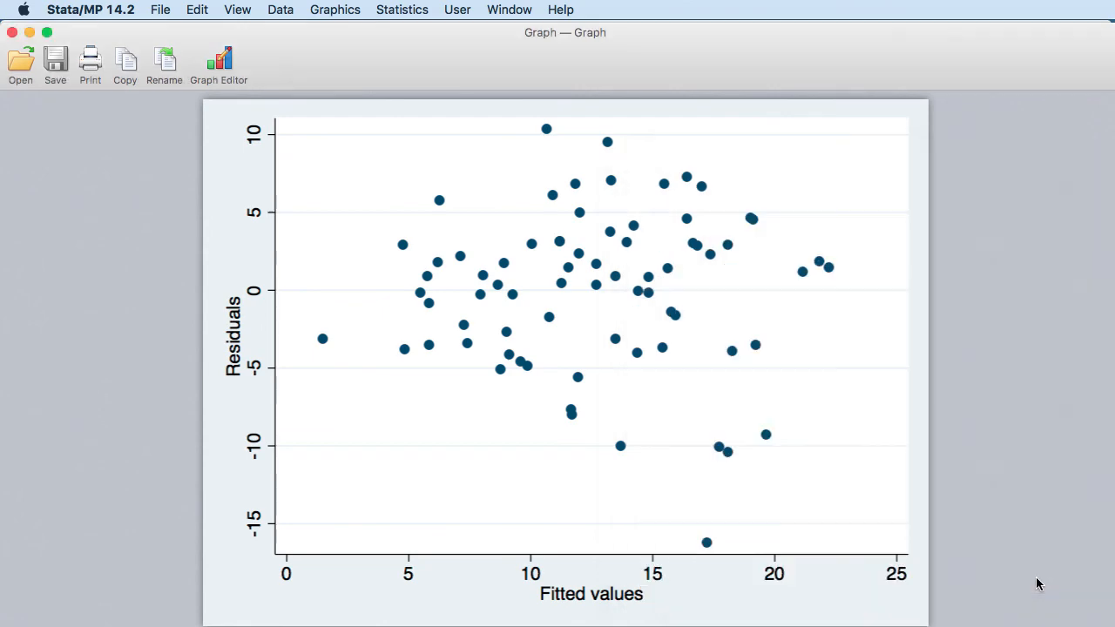
pyautogui.moveTo(453, 54); pyautogui.dragTo(557, 479)
pyautogui.click(570, 369)
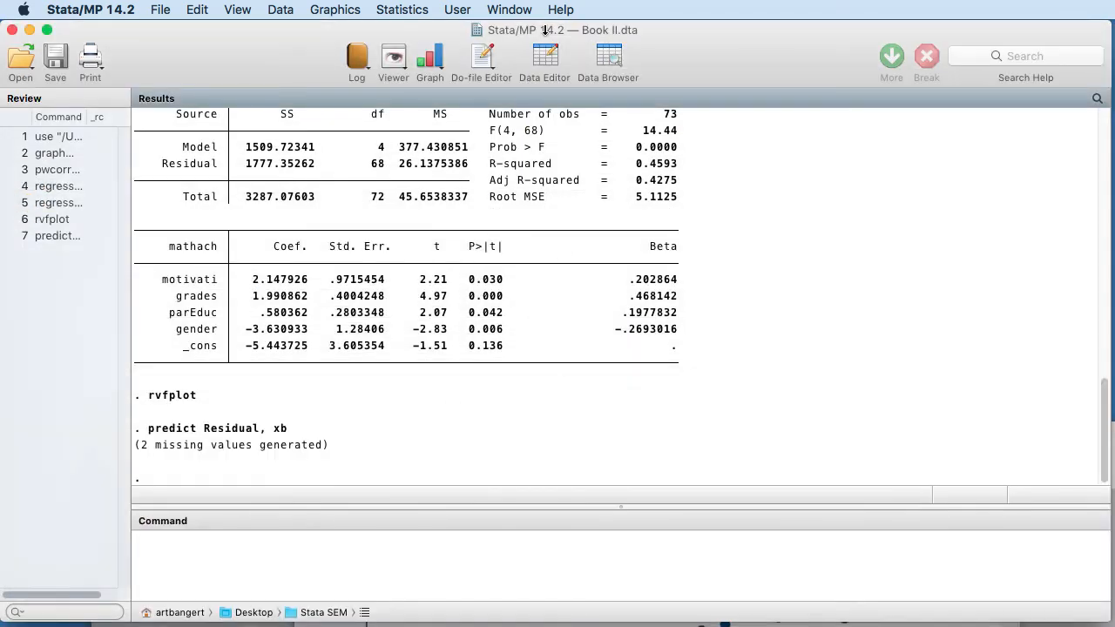
# Browse the data and inspect the Residual column, e.g. 10.7782 for observation 1
pyautogui.click(609, 58)
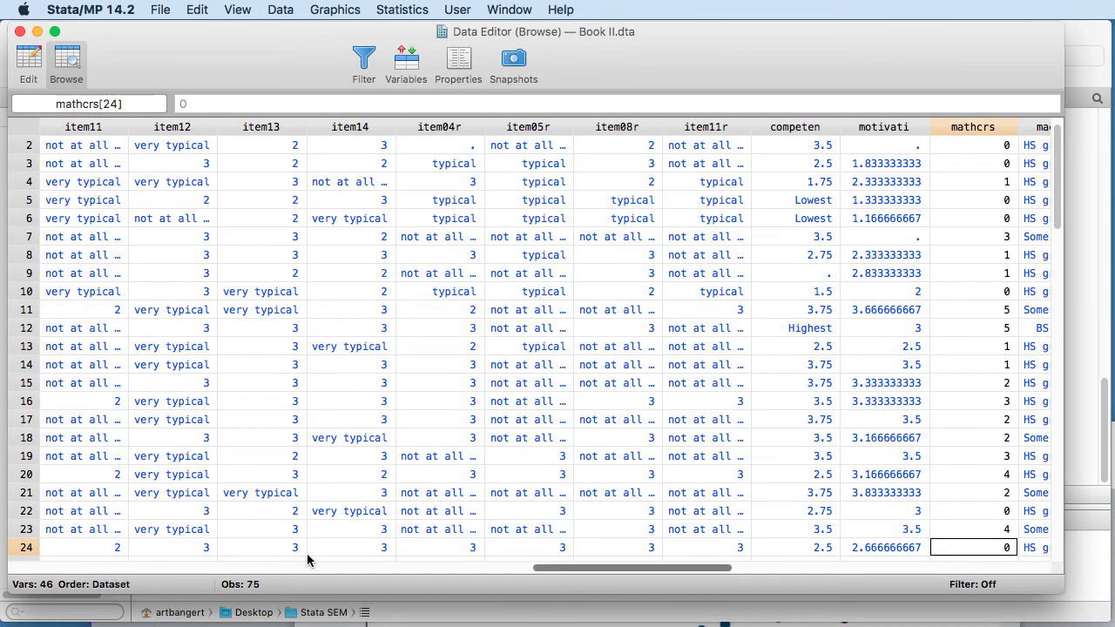
pyautogui.moveTo(549, 571); pyautogui.dragTo(778, 567)
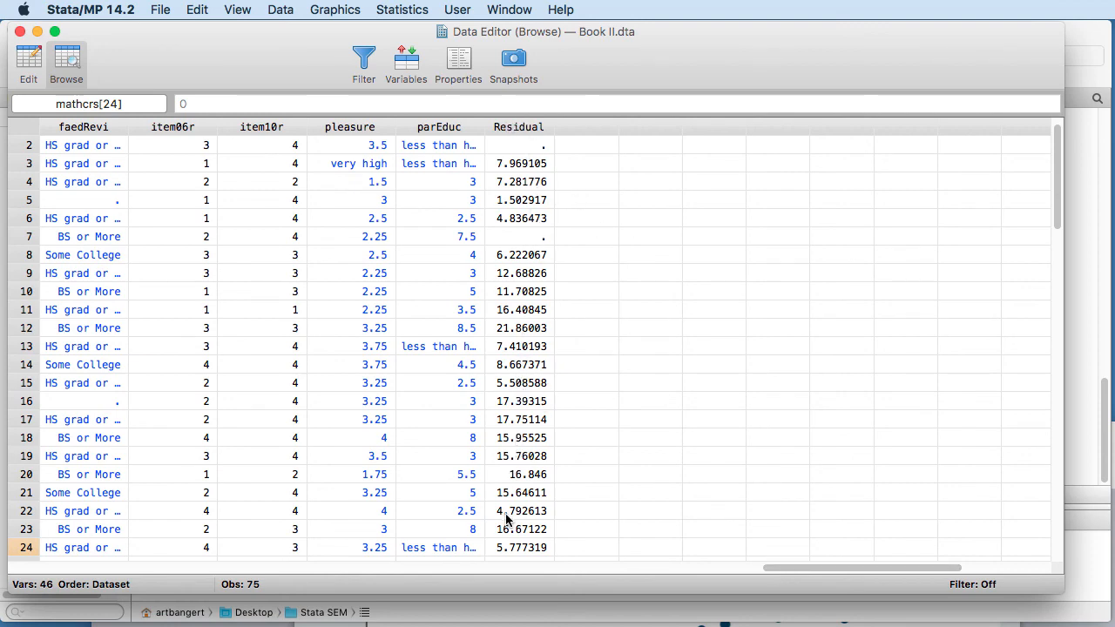
pyautogui.scroll(-15, 531, 338)
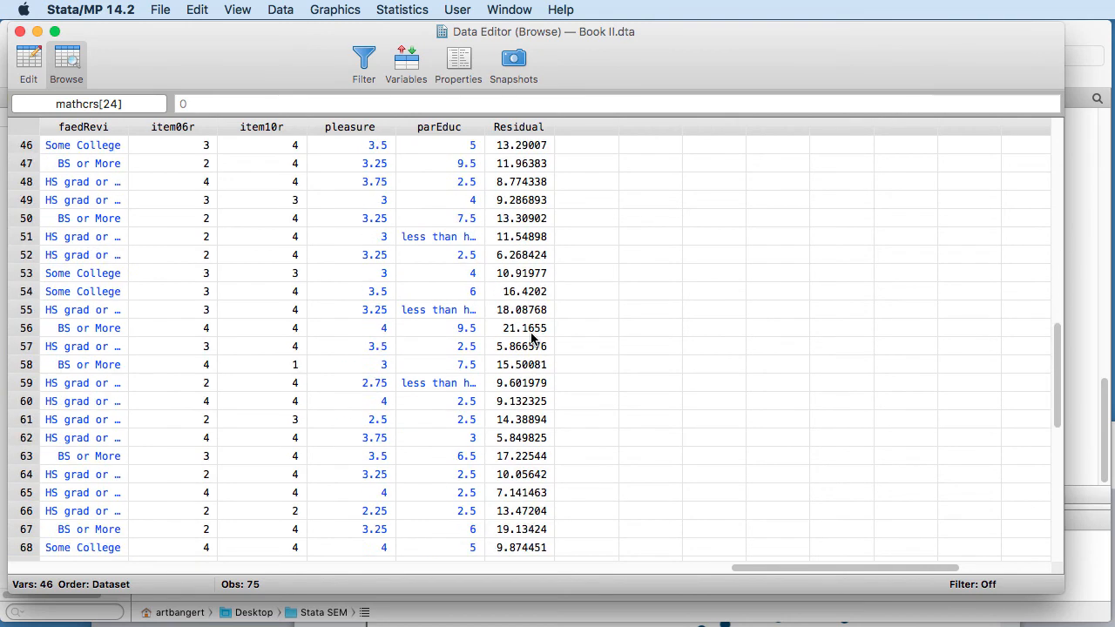
pyautogui.scroll(-6, 532, 337)
pyautogui.scroll(20, 533, 337)
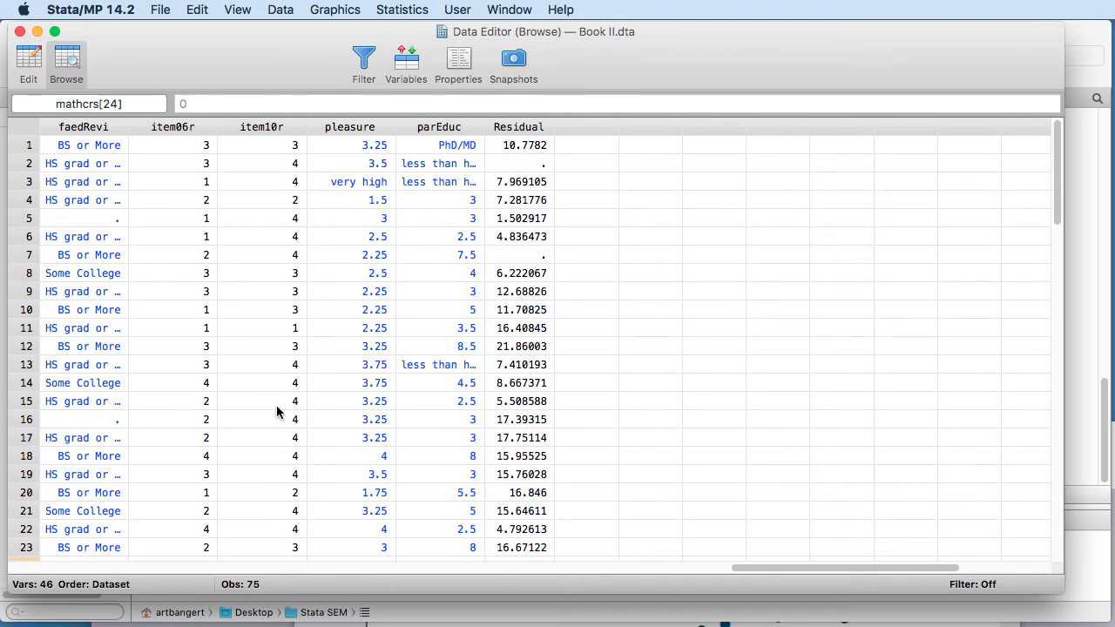
pyautogui.moveTo(172, 70); pyautogui.dragTo(212, 66)
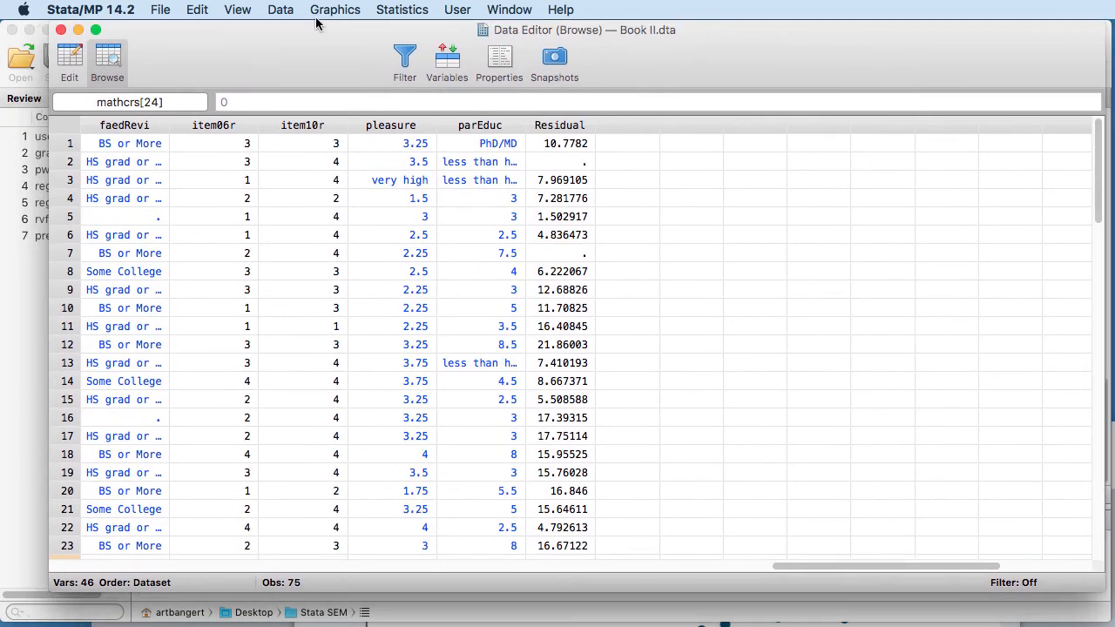
# Draw a histogram of the Residual variable from Graphics > Histogram
pyautogui.click(324, 10)
pyautogui.click(353, 121)
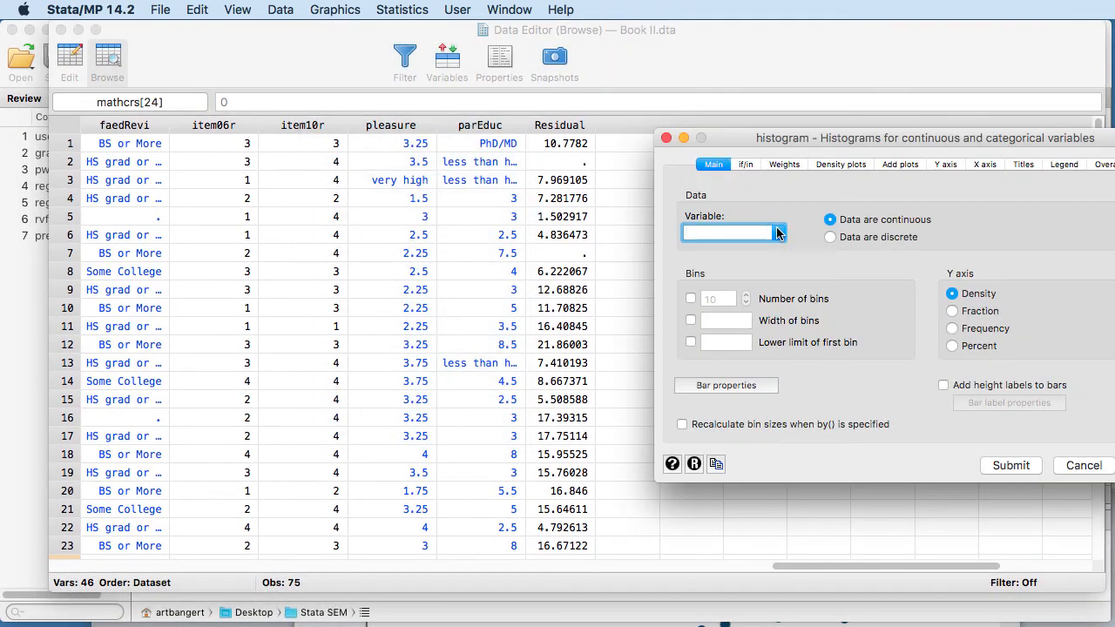
pyautogui.click(777, 232)
pyautogui.moveTo(778, 254); pyautogui.dragTo(775, 319)
pyautogui.scroll(-1, 775, 318)
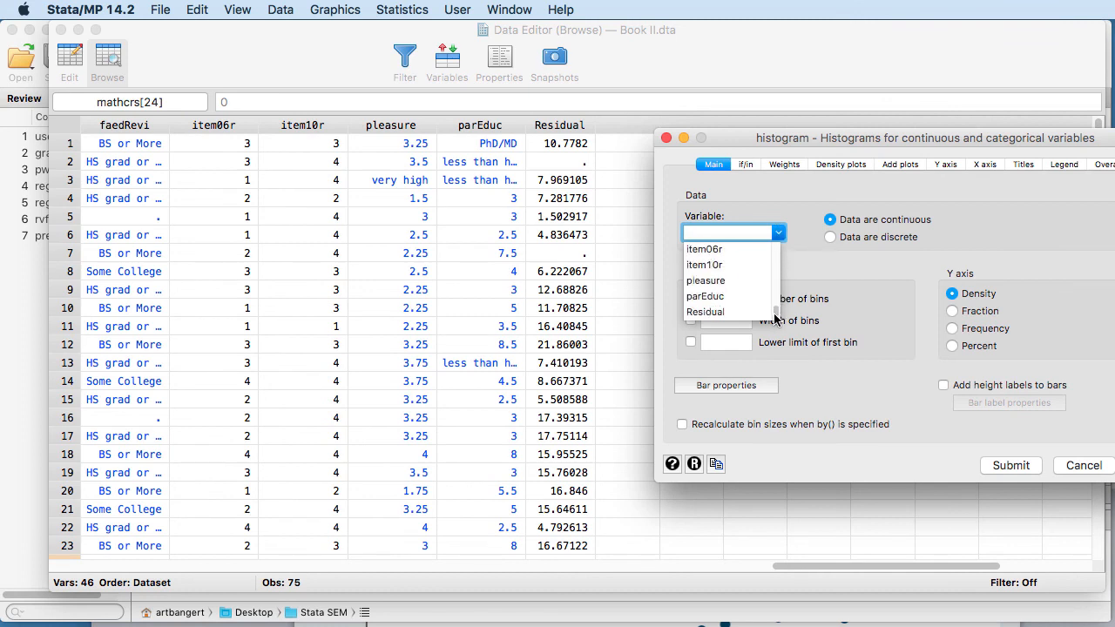
pyautogui.scroll(3, 742, 315)
pyautogui.click(753, 295)
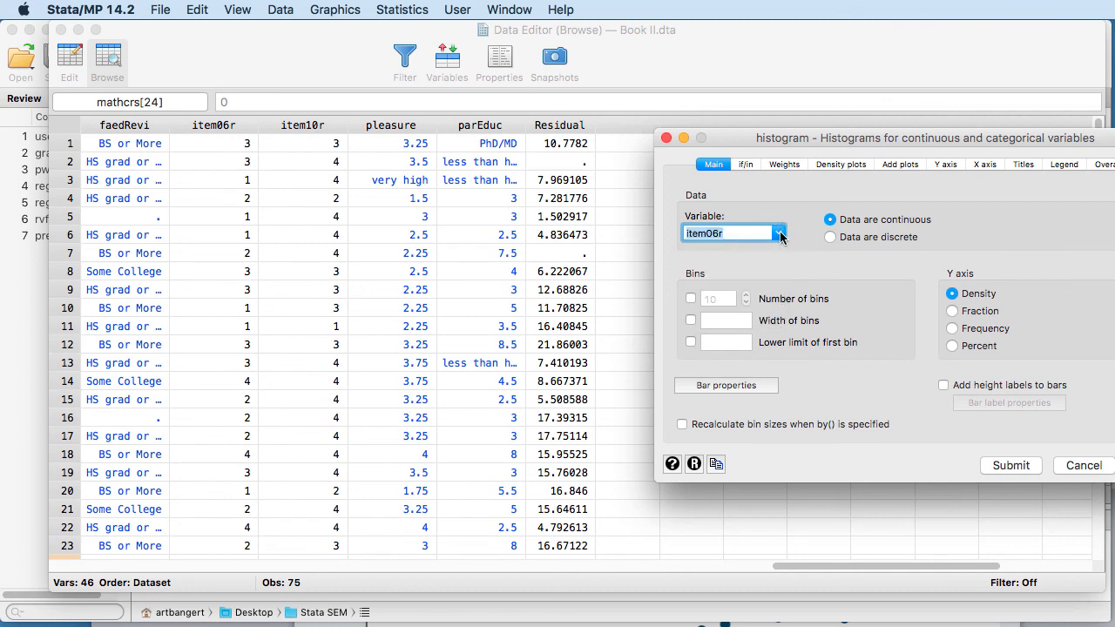
pyautogui.click(777, 233)
pyautogui.scroll(3, 775, 307)
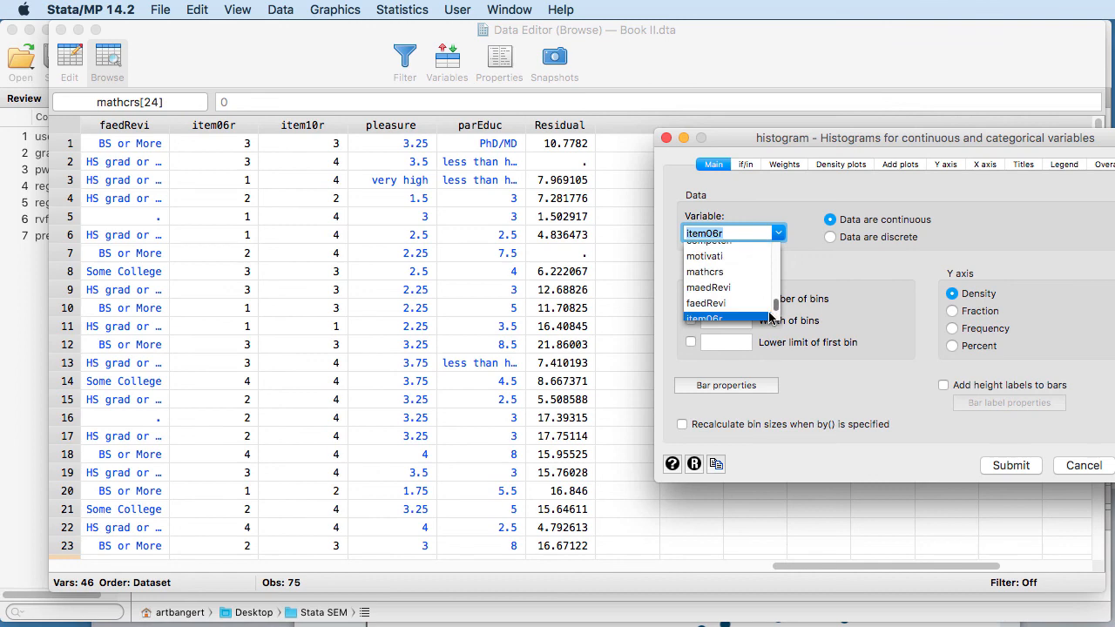
pyautogui.scroll(-3, 775, 307)
pyautogui.click(755, 315)
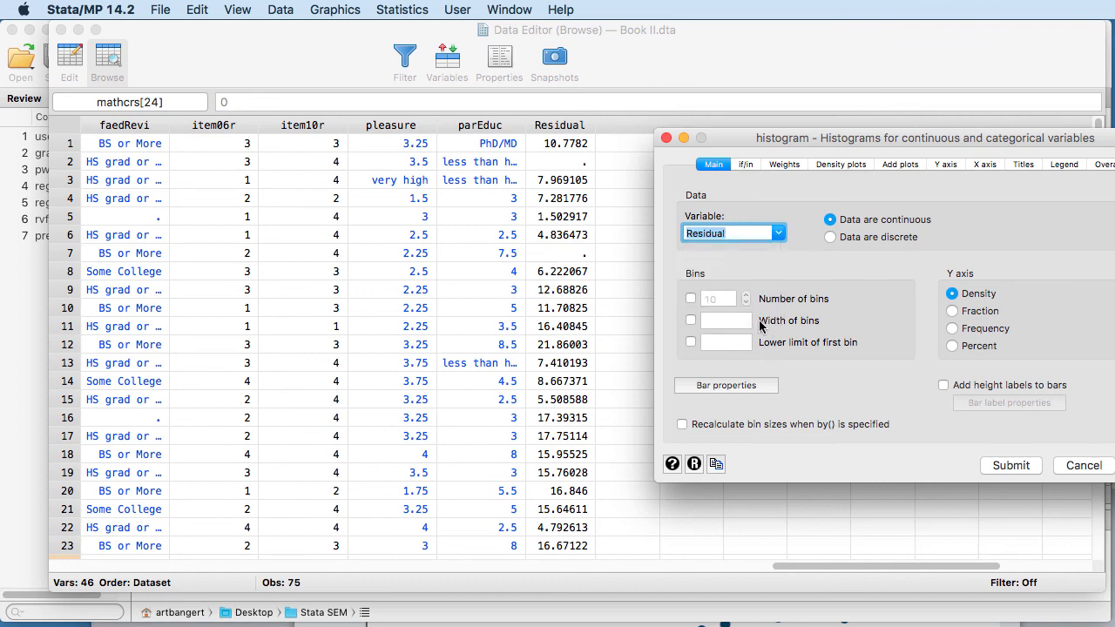
pyautogui.click(1023, 467)
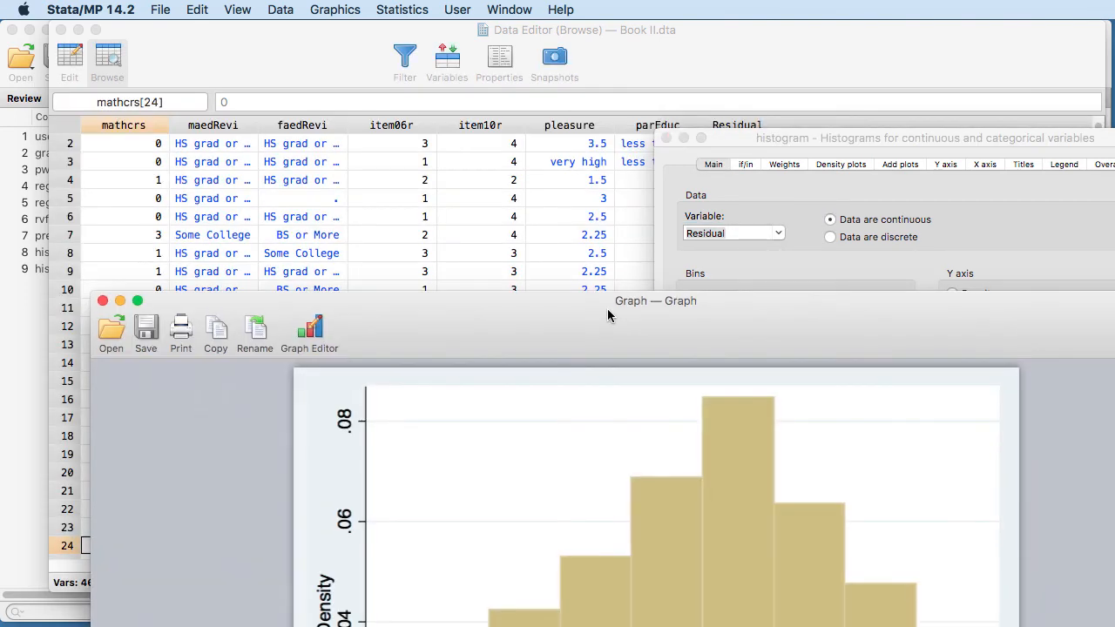
# Close the Data Editor and the histogram graph window
pyautogui.moveTo(607, 309); pyautogui.dragTo(487, 26)
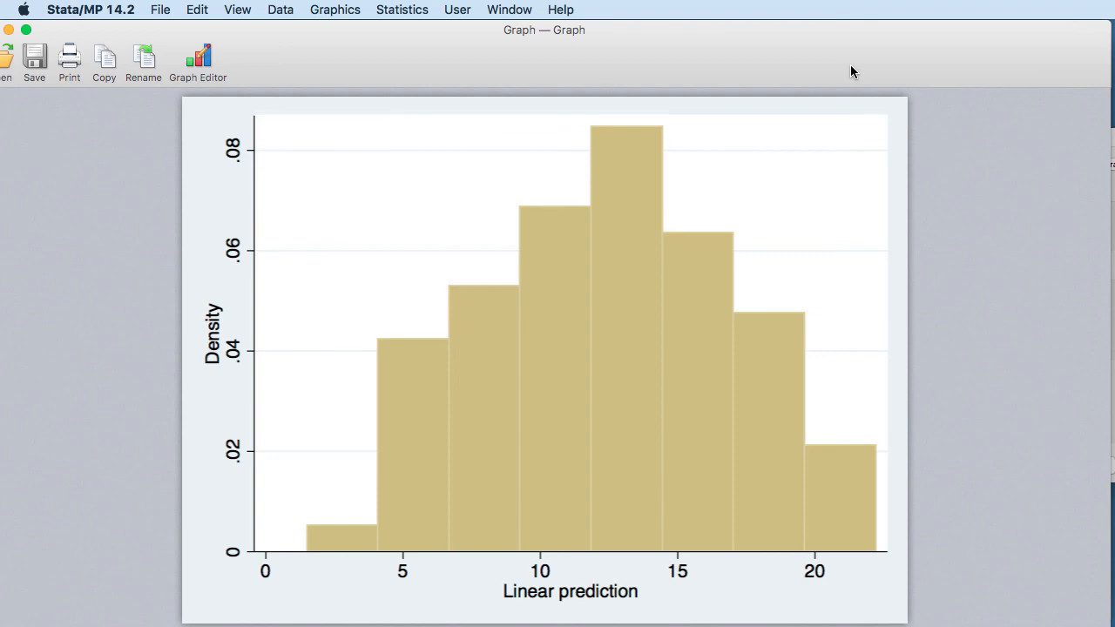
pyautogui.moveTo(849, 65); pyautogui.dragTo(914, 109)
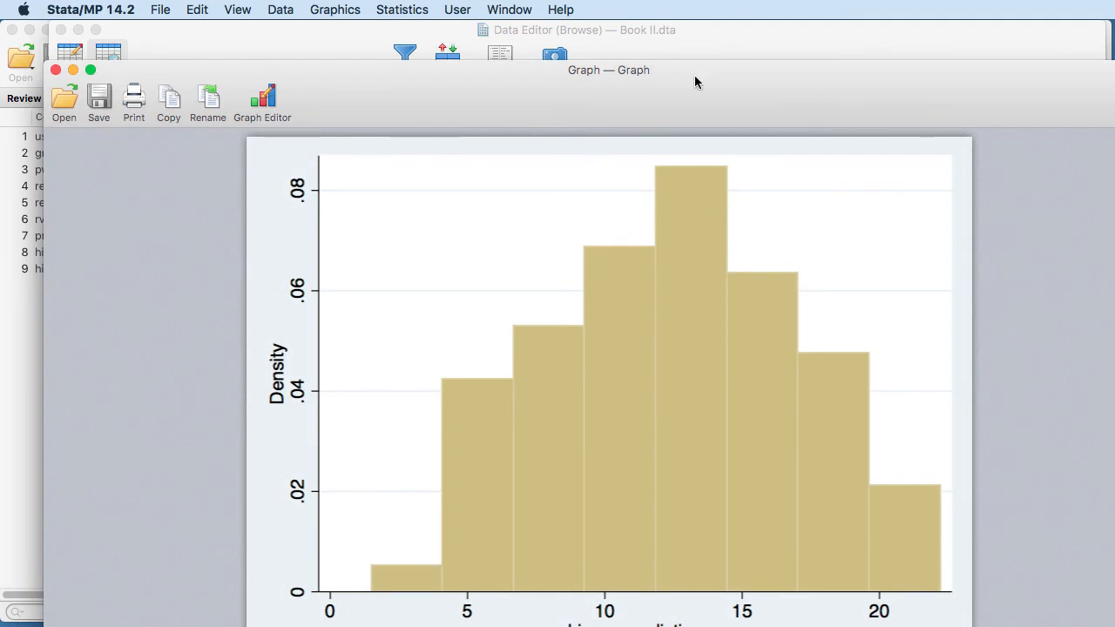
pyautogui.click(157, 35)
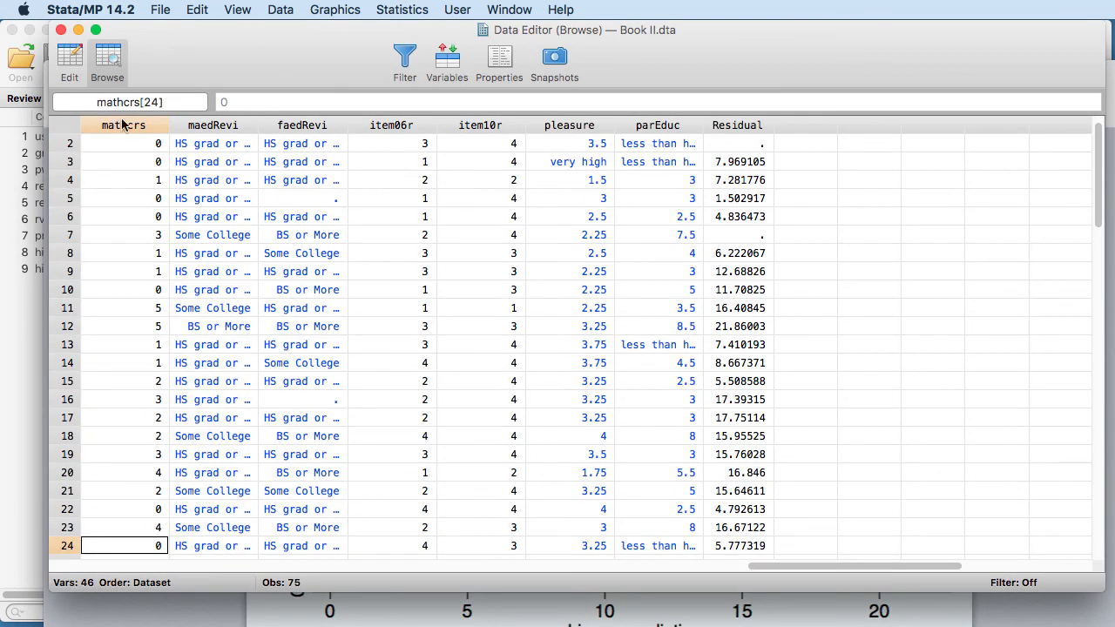
pyautogui.moveTo(789, 568); pyautogui.dragTo(87, 568)
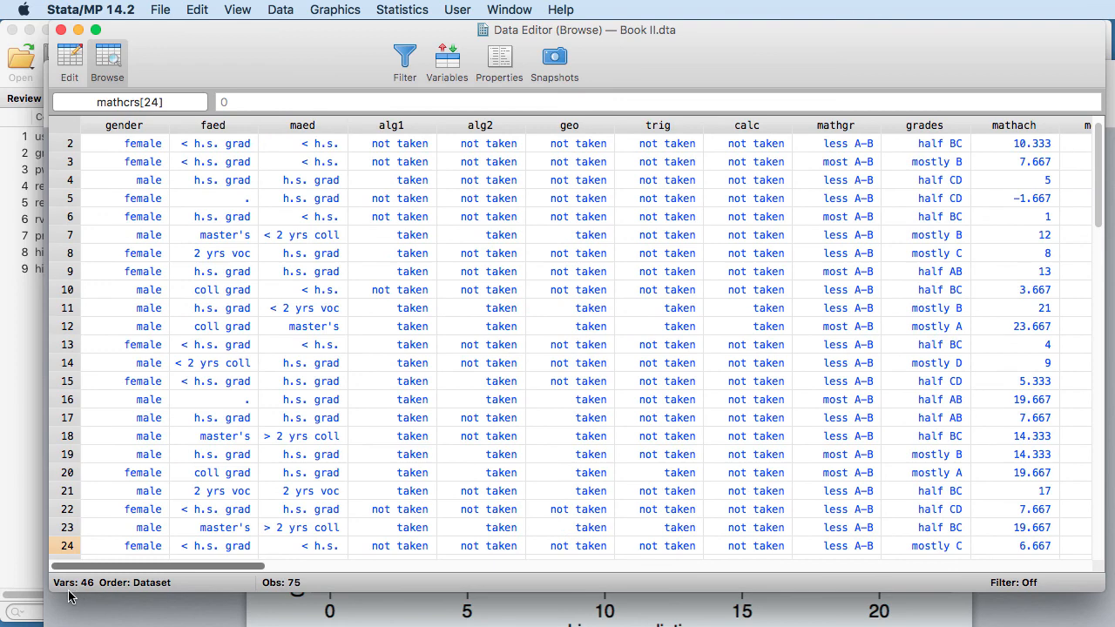
pyautogui.click(61, 30)
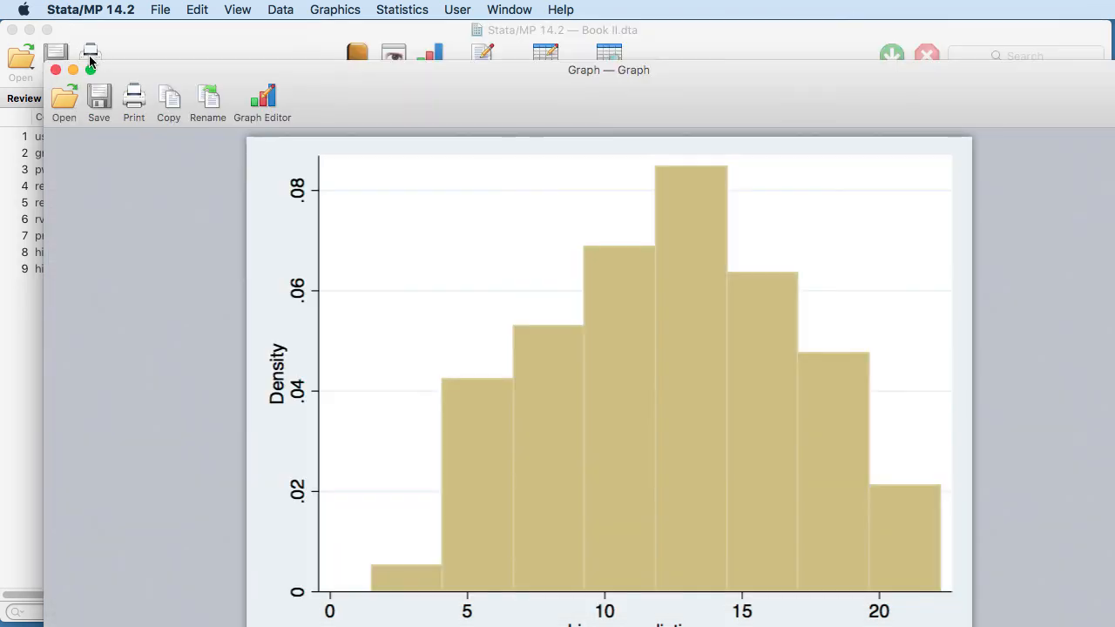
pyautogui.click(57, 70)
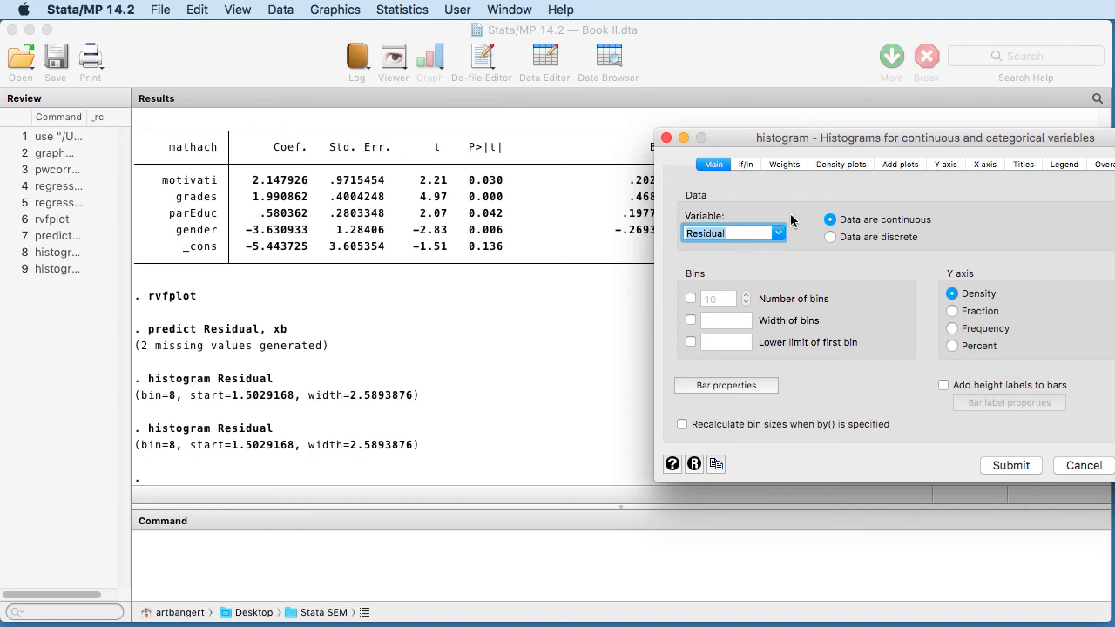